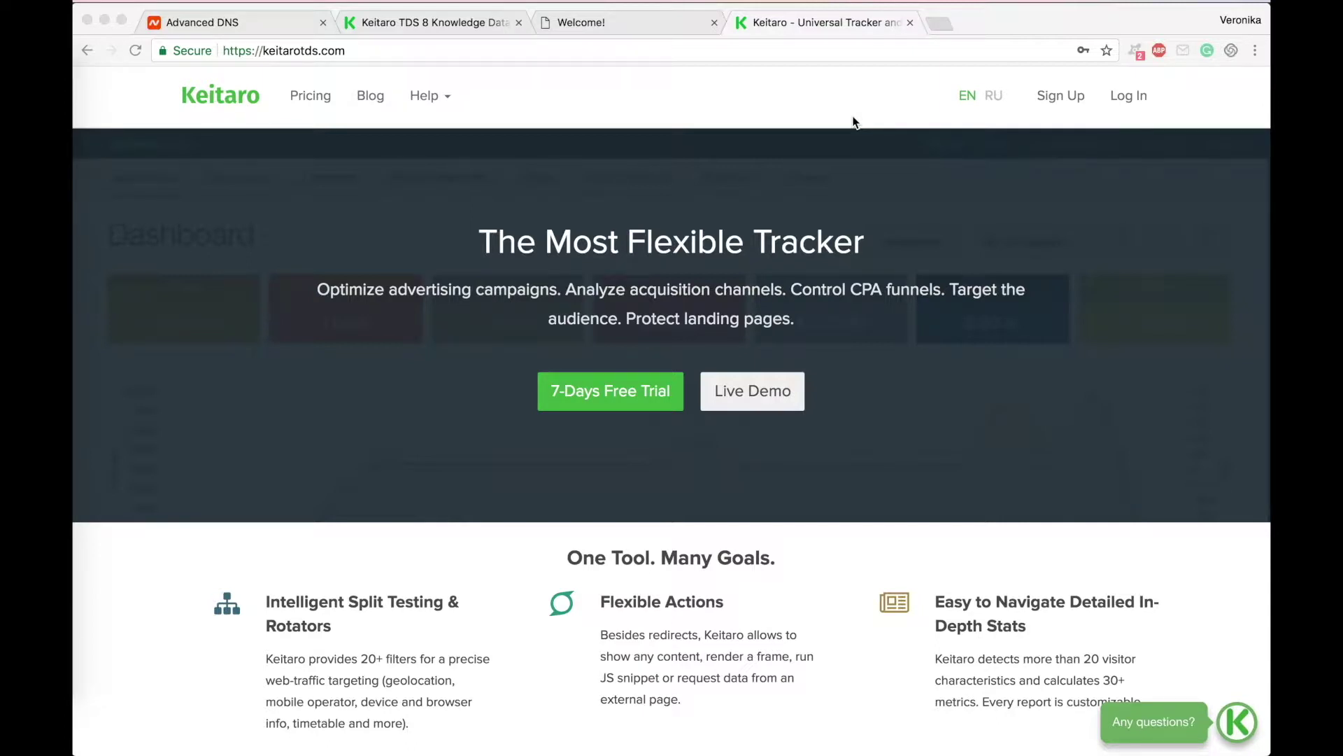
Step: Show catscarrybag.space's Advanced DNS host records, including the A record to 37.140.199.54
click(253, 23)
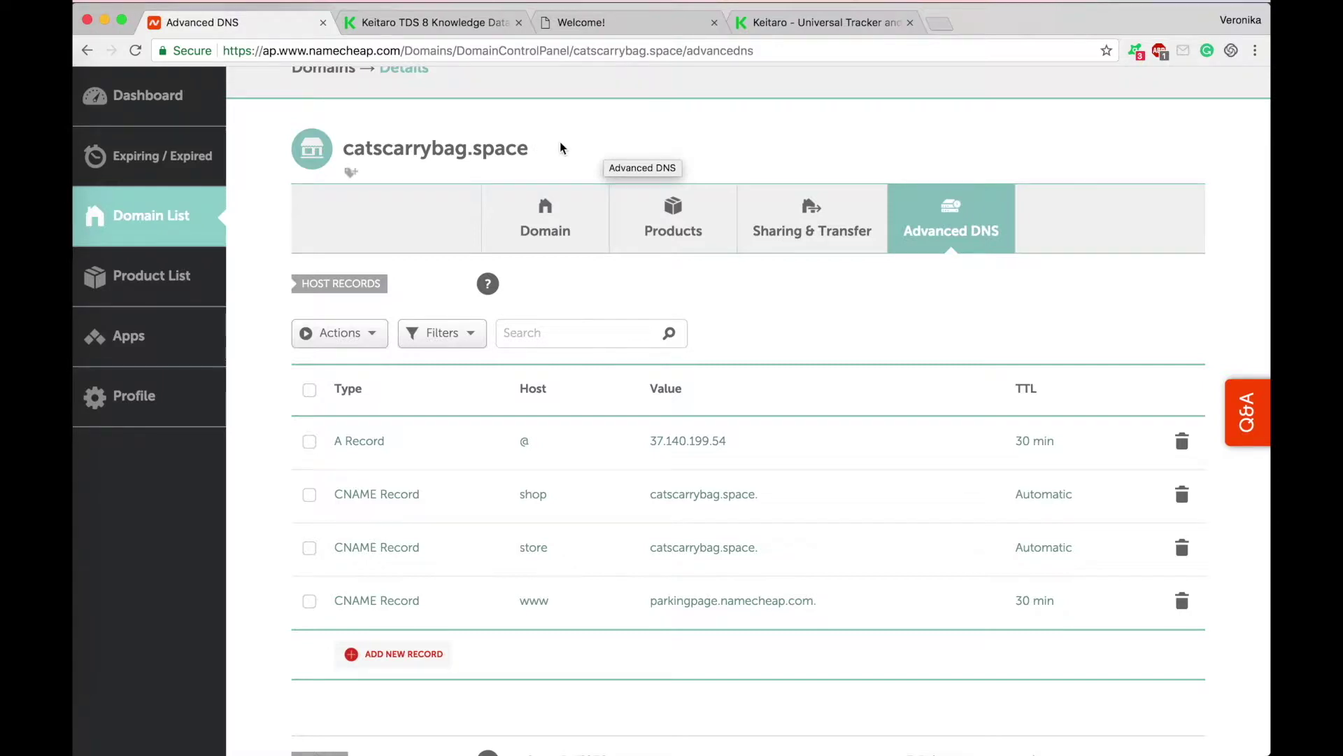
scroll(560, 147, up, 3)
scroll(559, 147, down, 3)
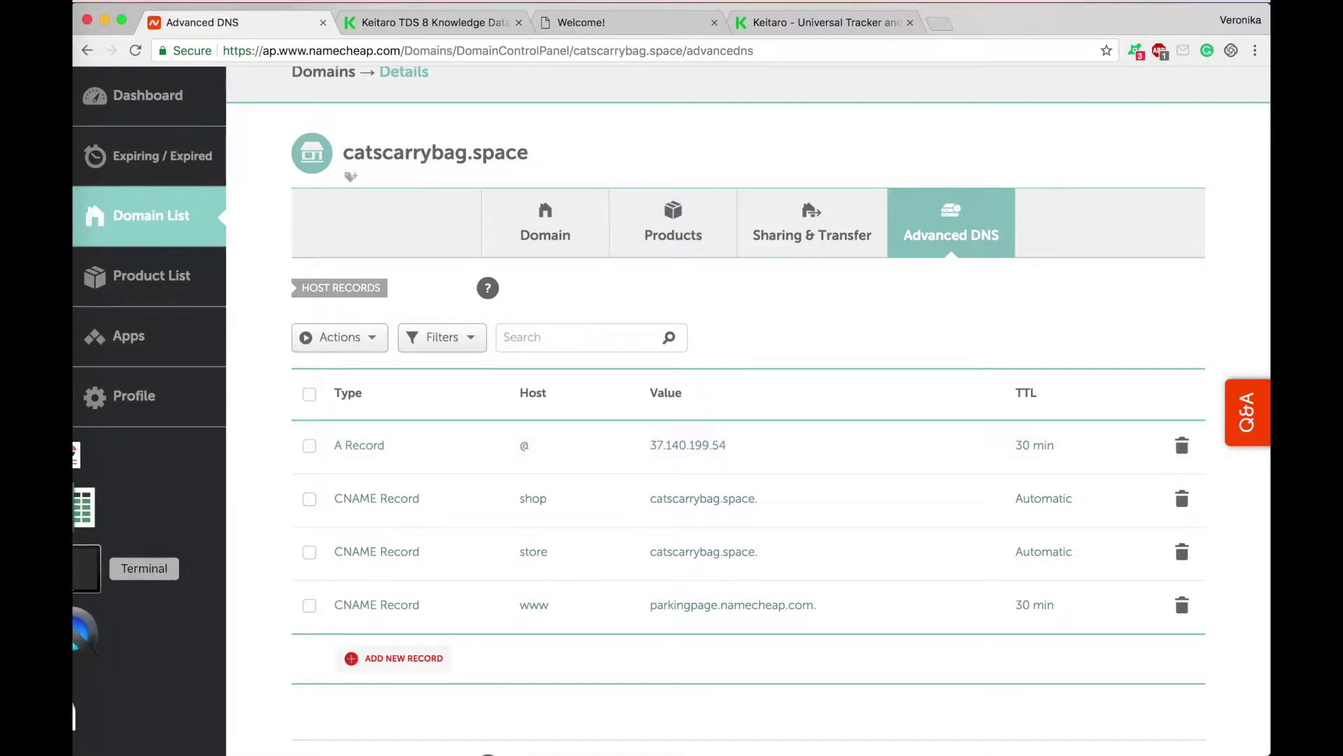
click(85, 569)
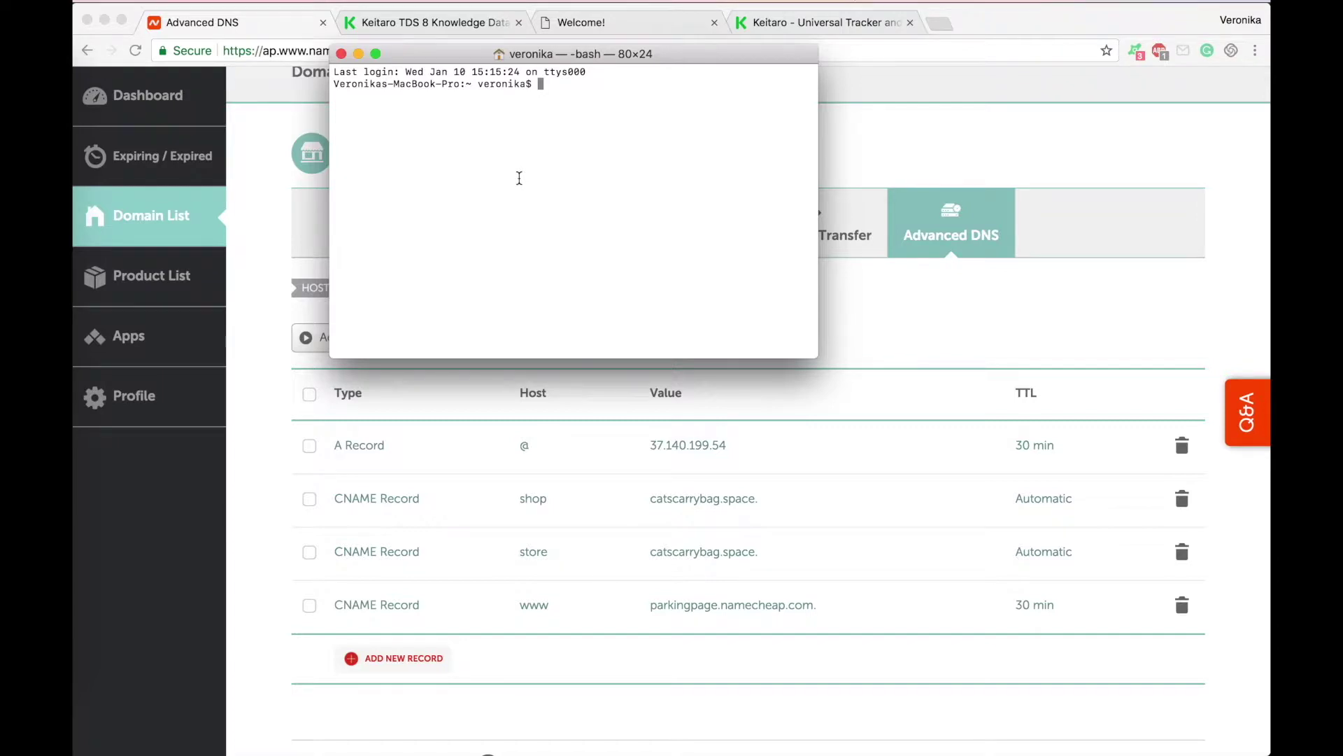
Step: Run dig a catscarrybag.space and pick out the answer address 37.140.199.54
text(dig a )
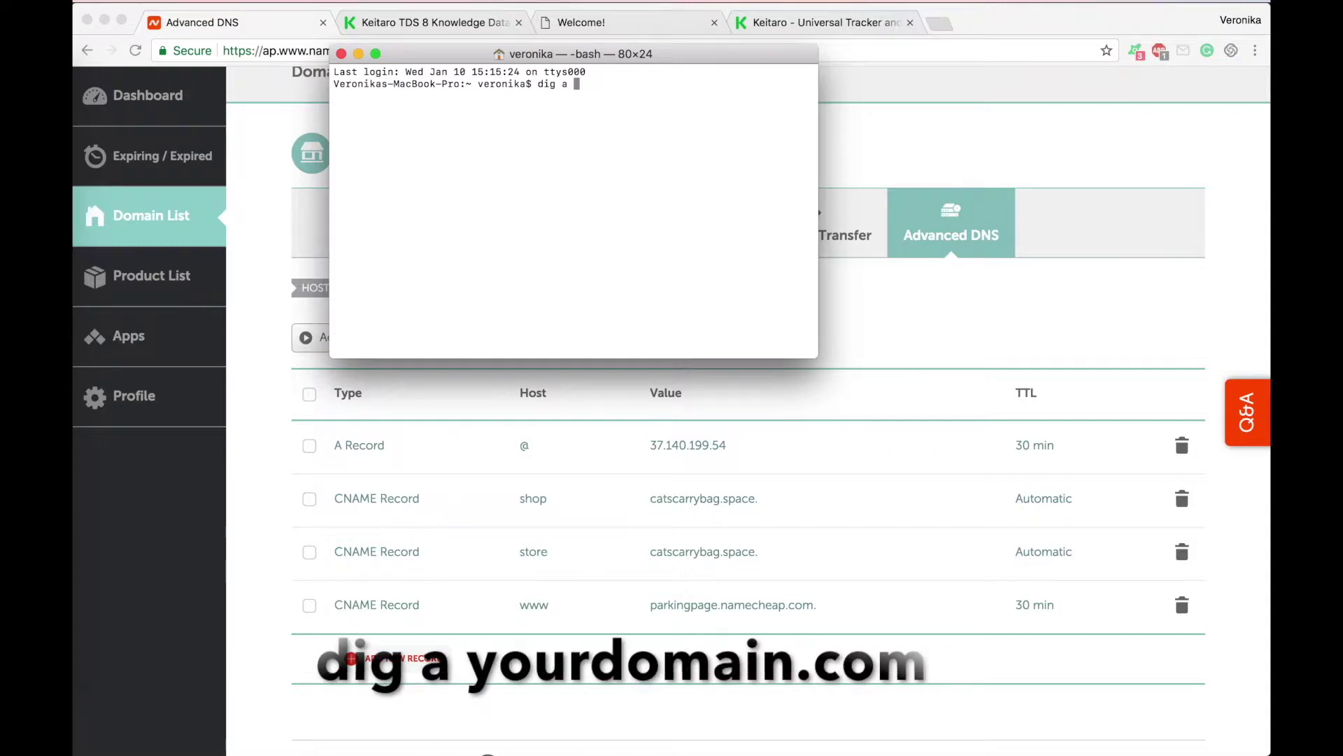
text(cat)
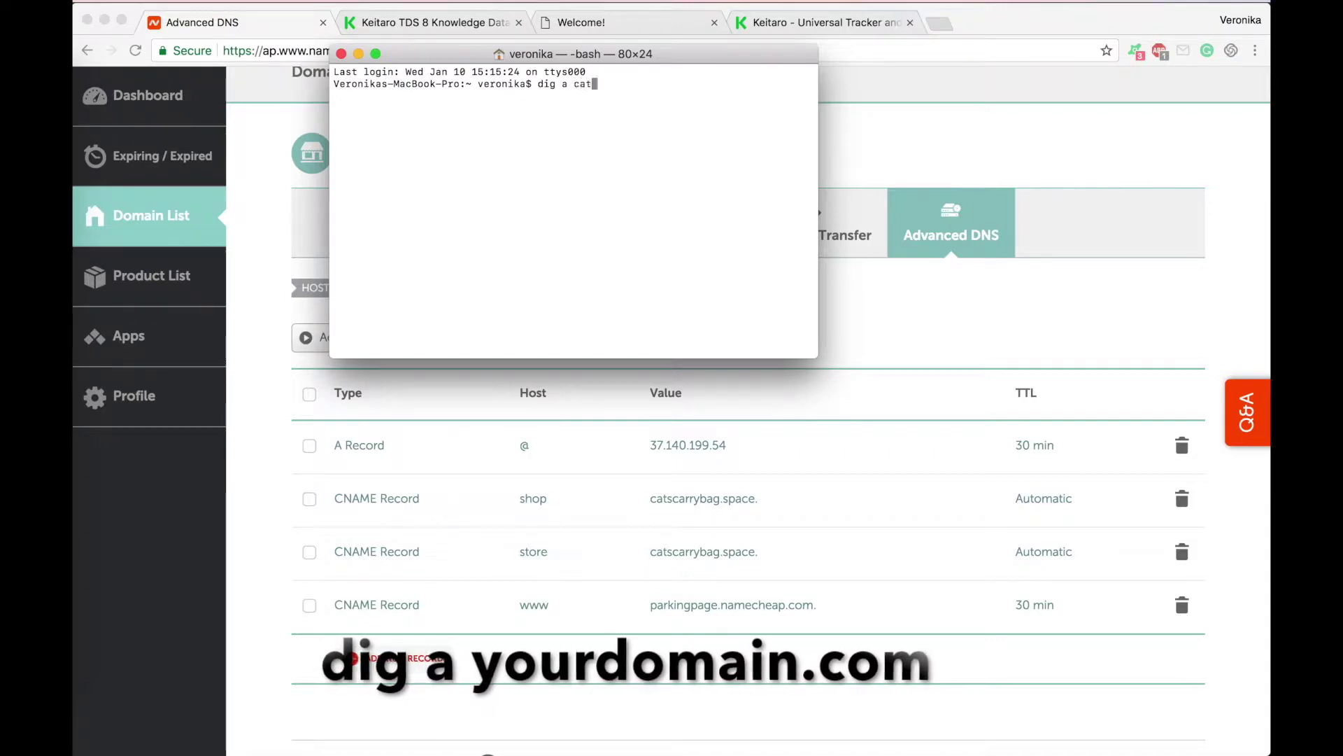
text(scarryba)
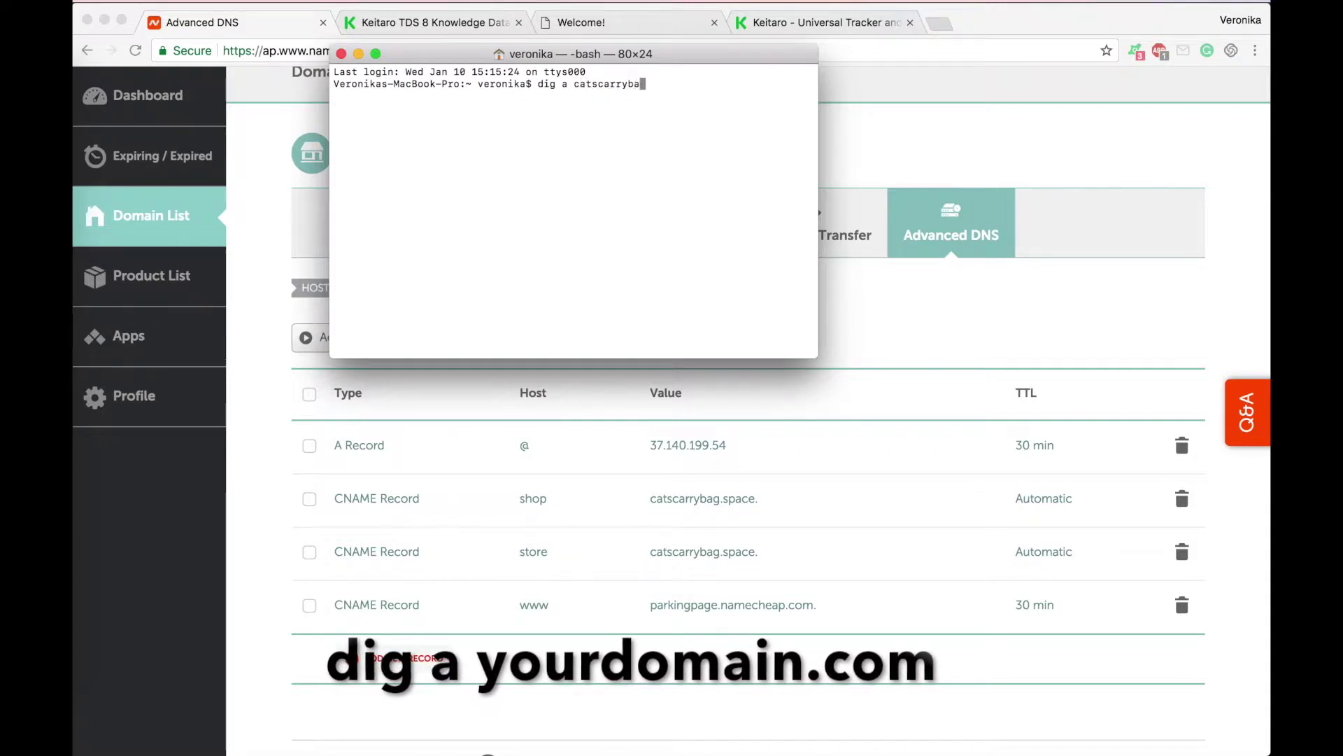
text(g.space)
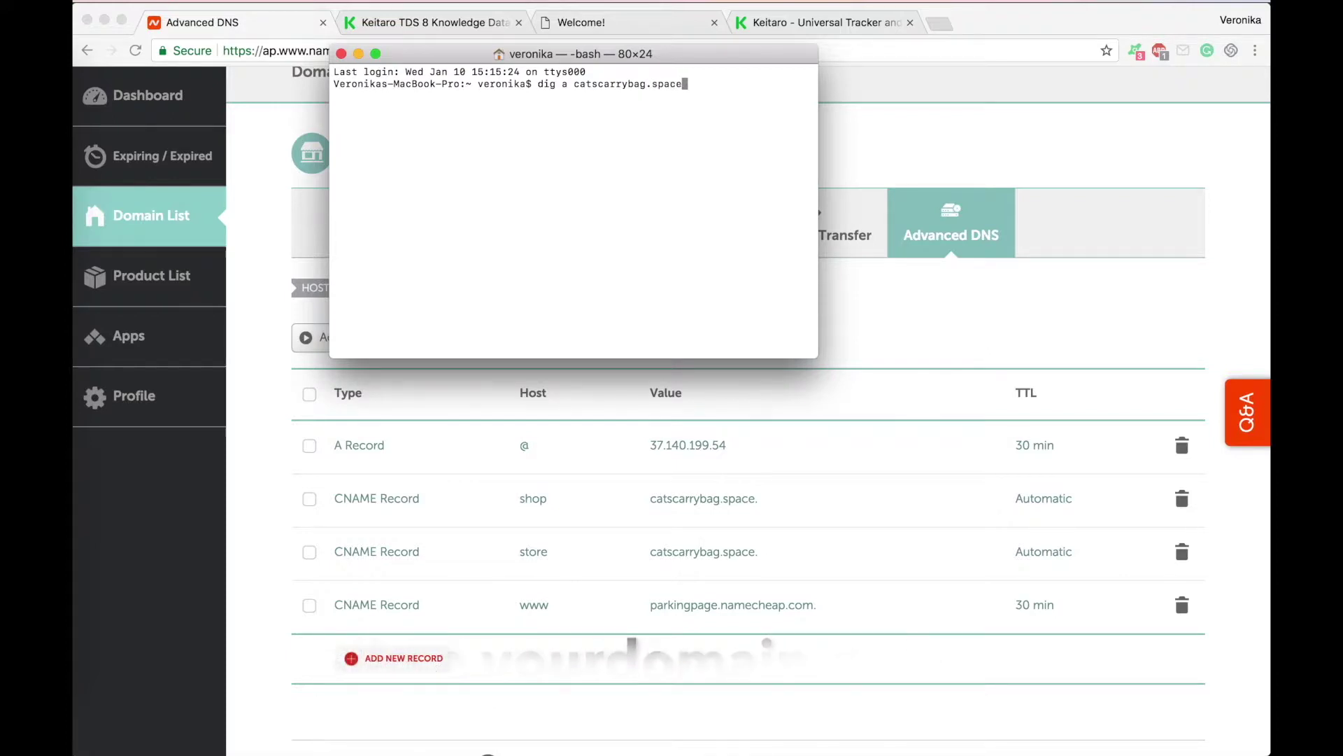
key(Return)
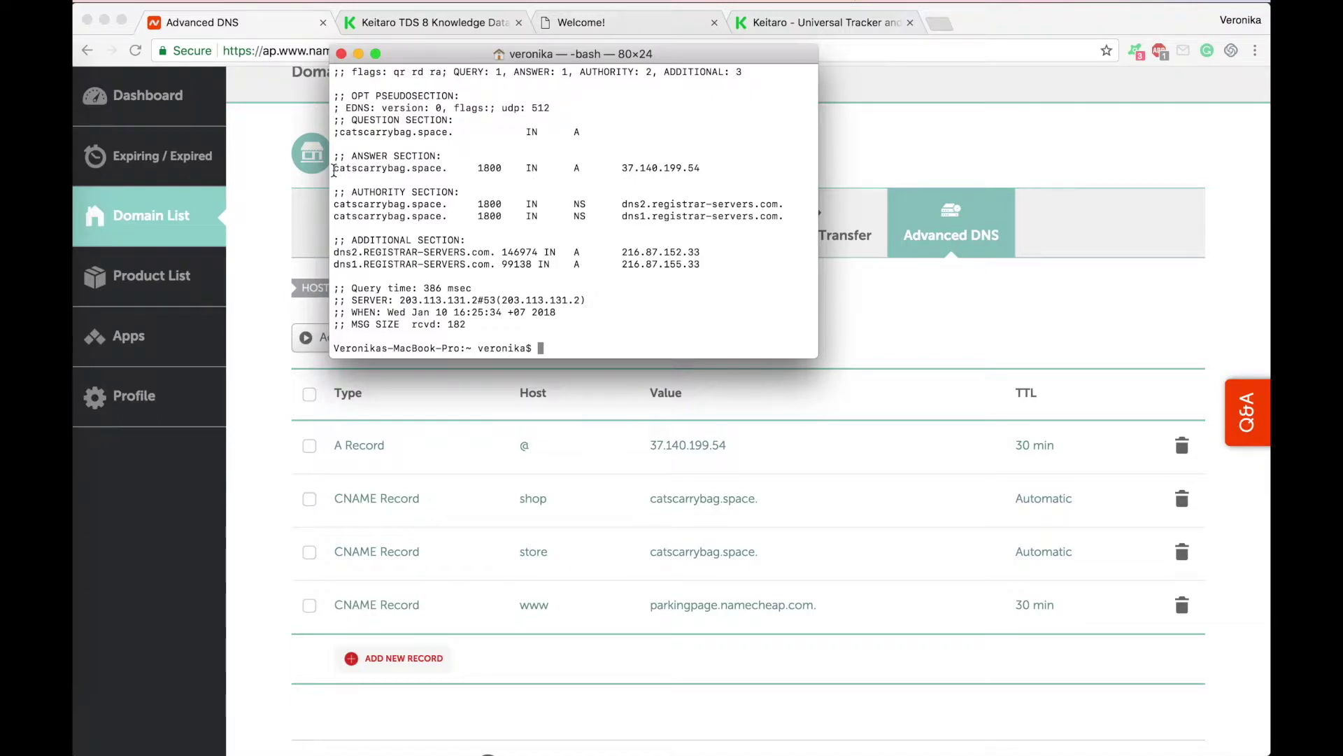
triple_click(527, 177)
drag(527, 178, 710, 168)
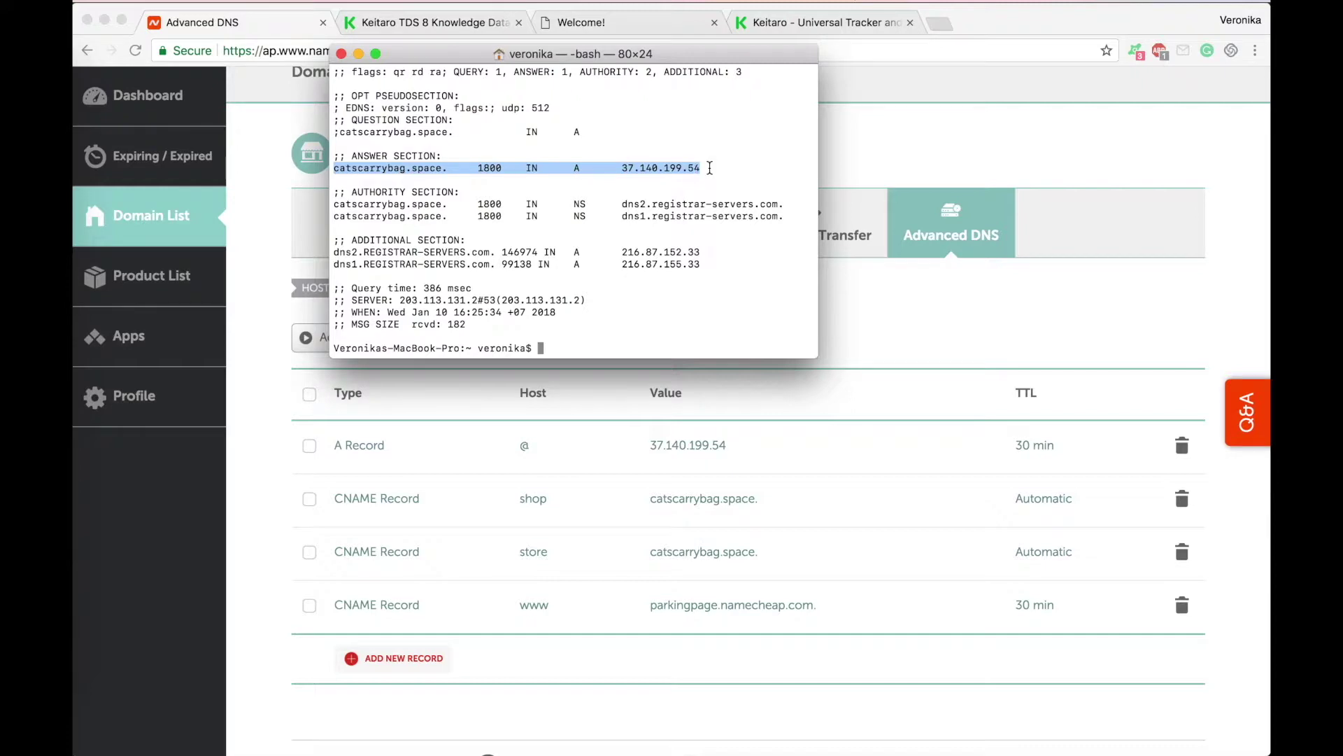
double_click(710, 167)
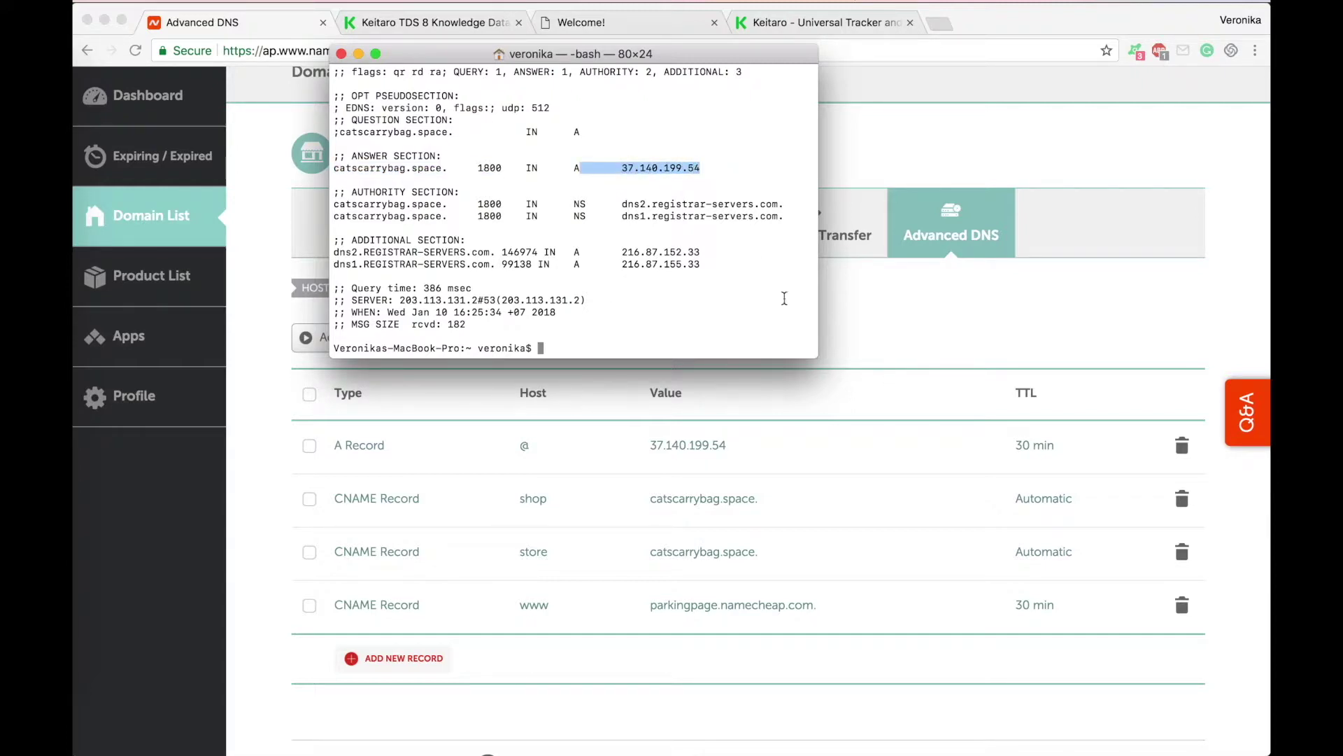
click(631, 22)
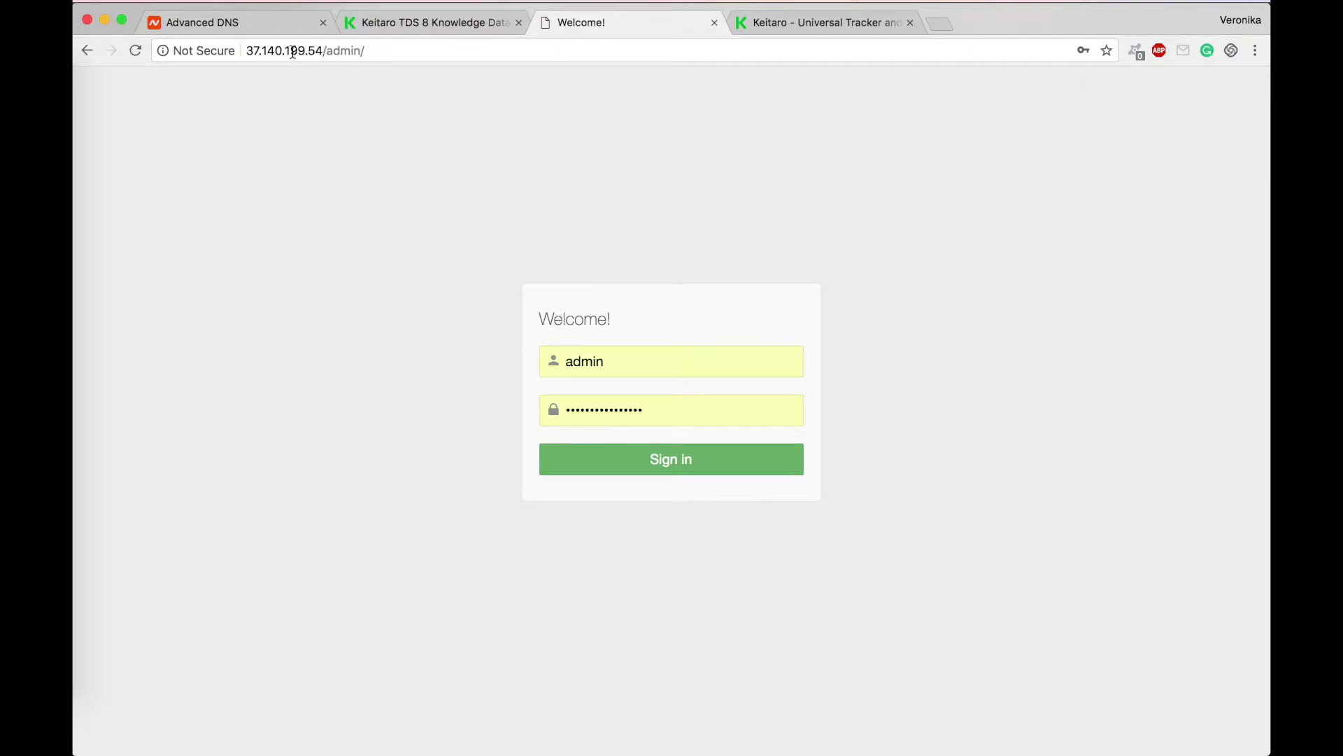
Step: Load the Keitaro sign-in page at catscarrybag.space/admin/ instead of the bare IP
click(292, 52)
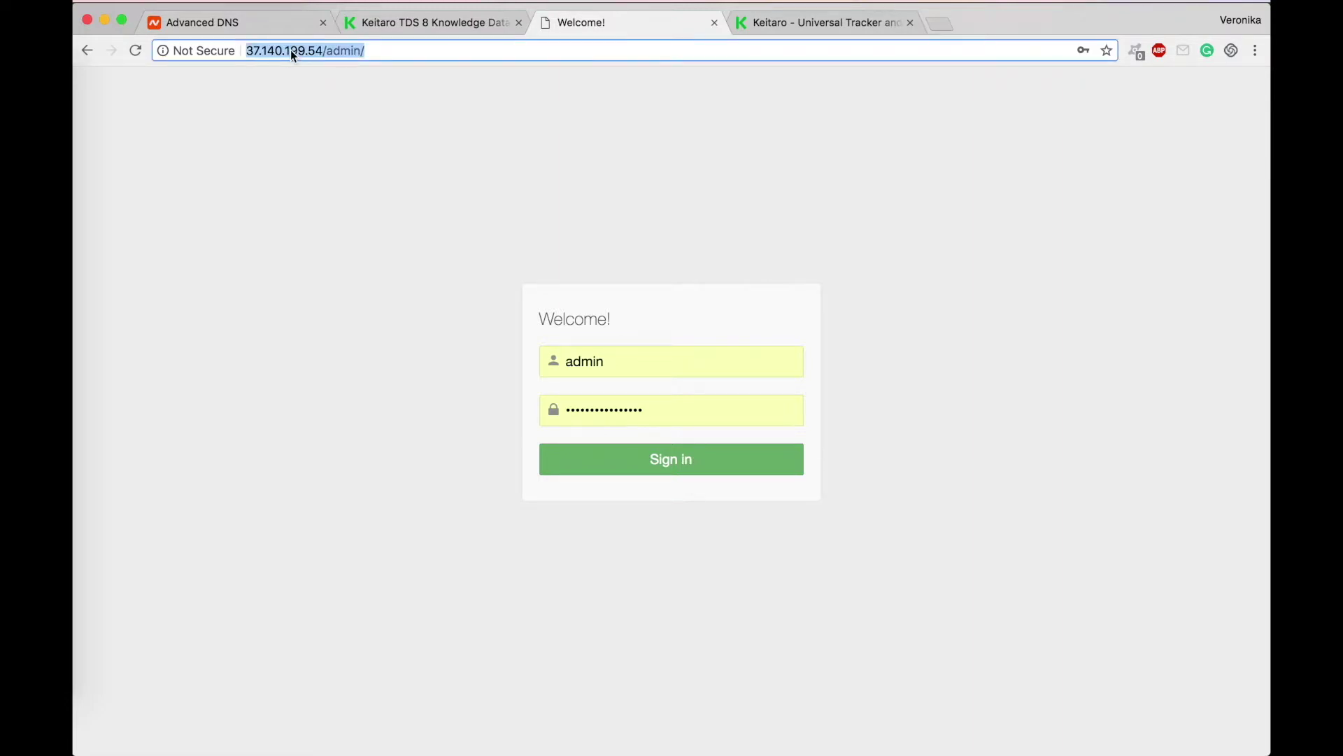
text(catscarry)
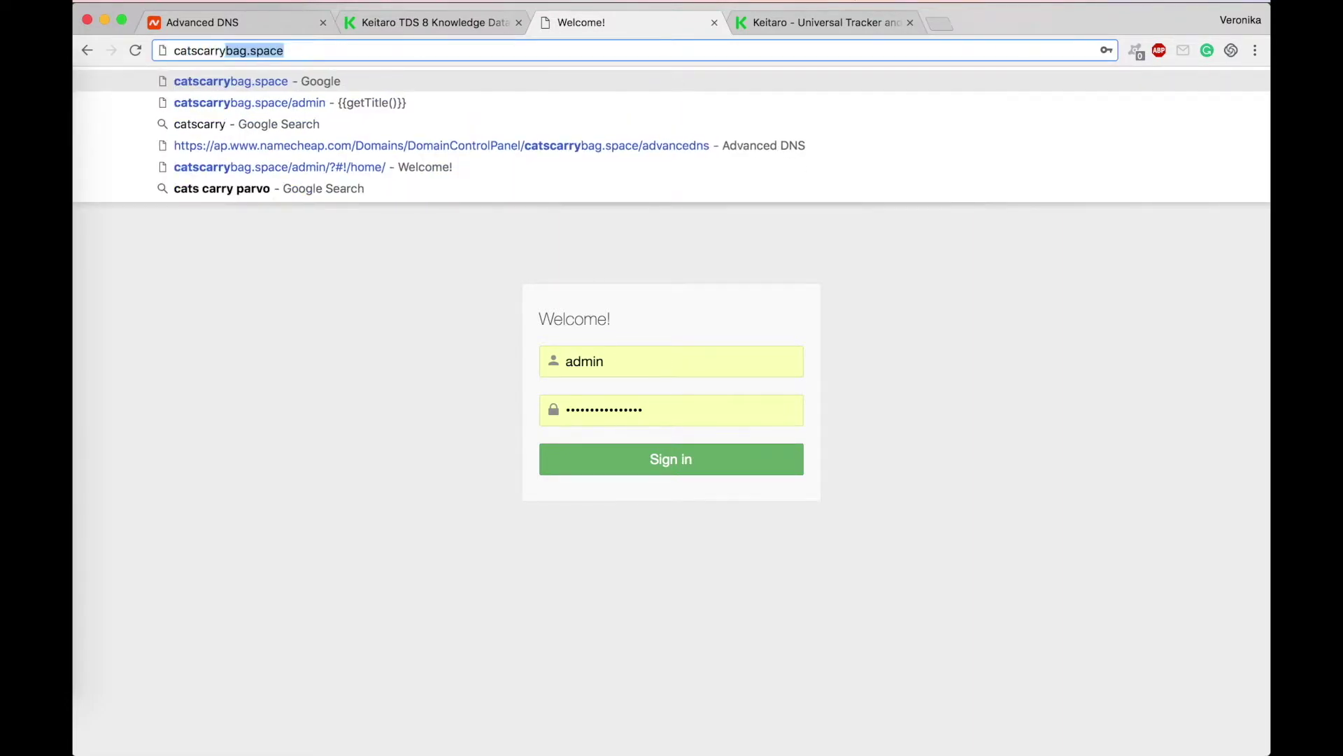
text(bag)
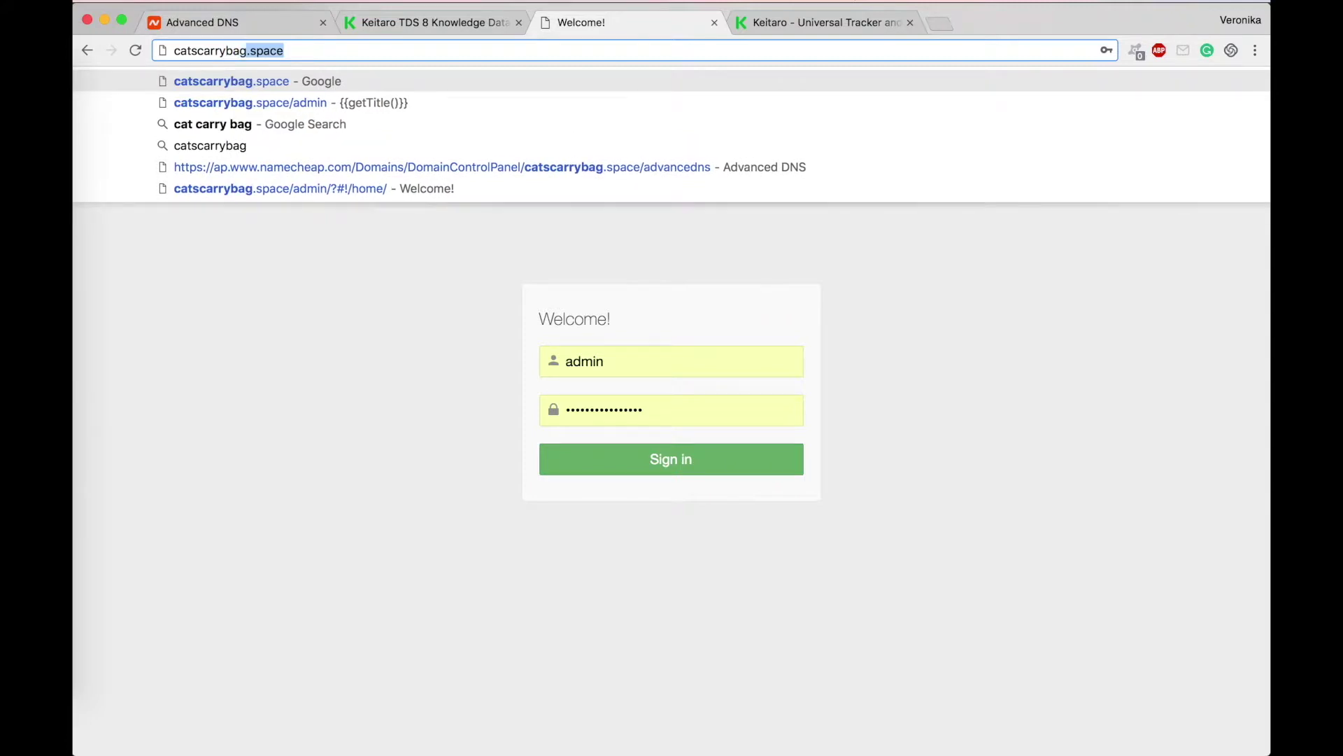
text(.space)
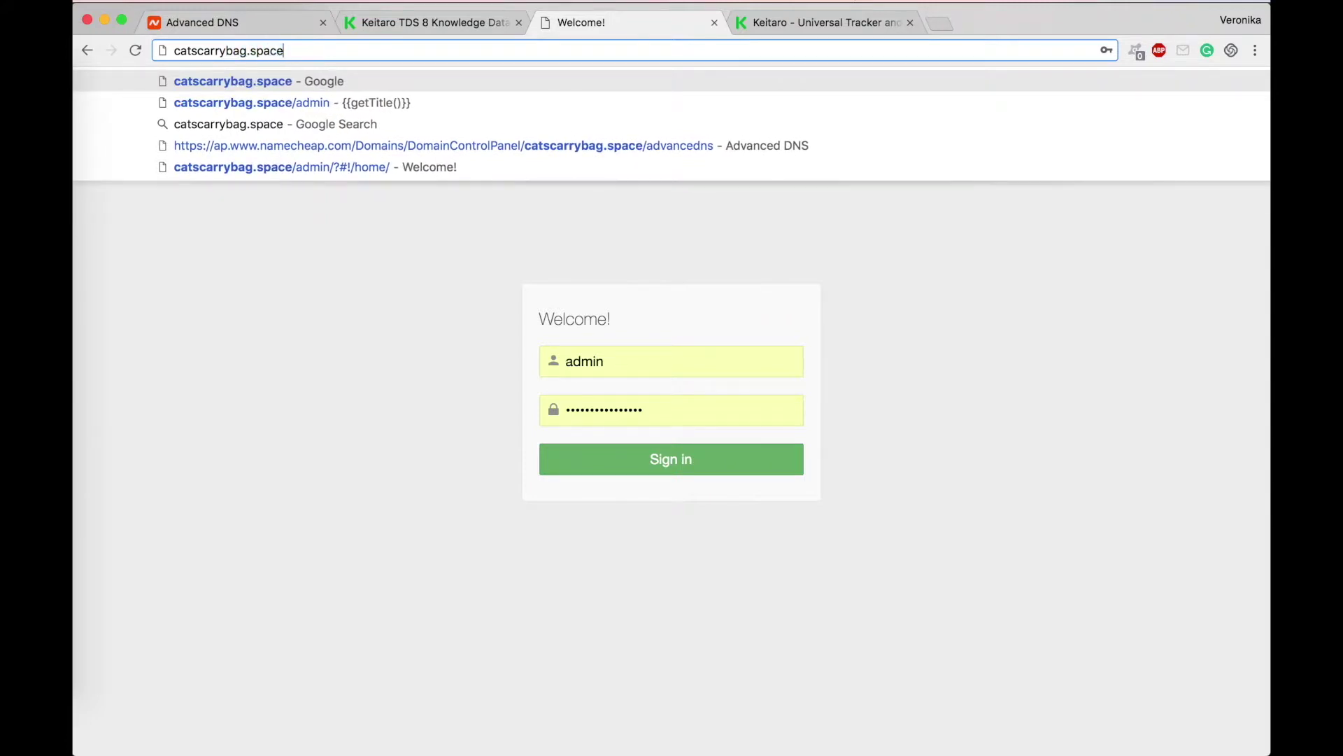
text(/ad)
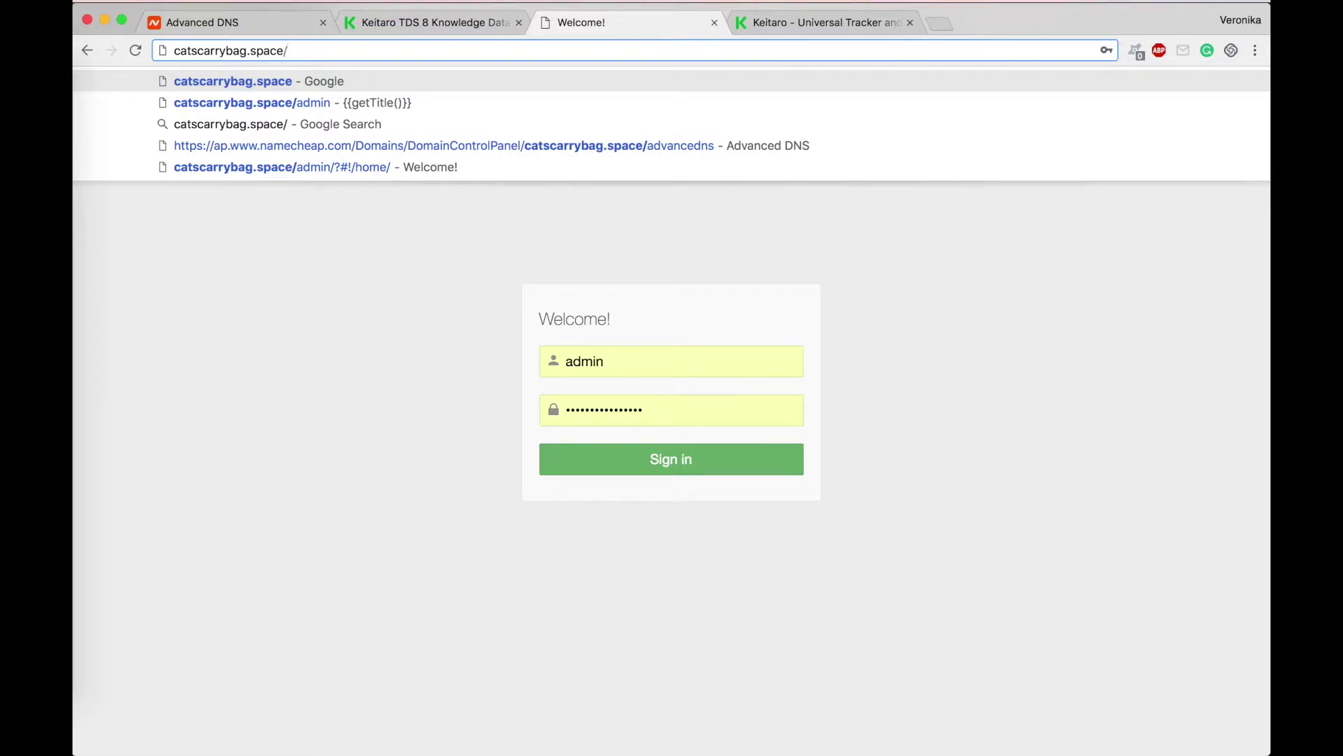
text(min/)
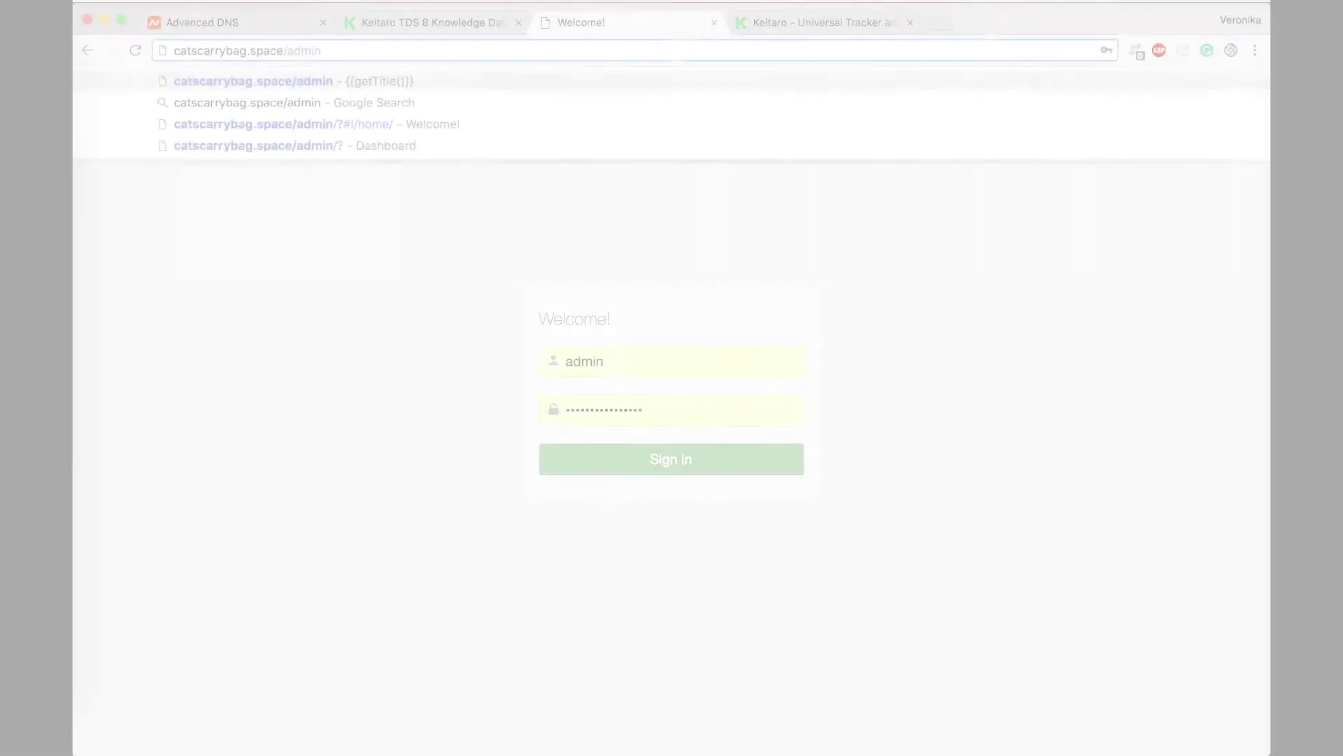
key(Return)
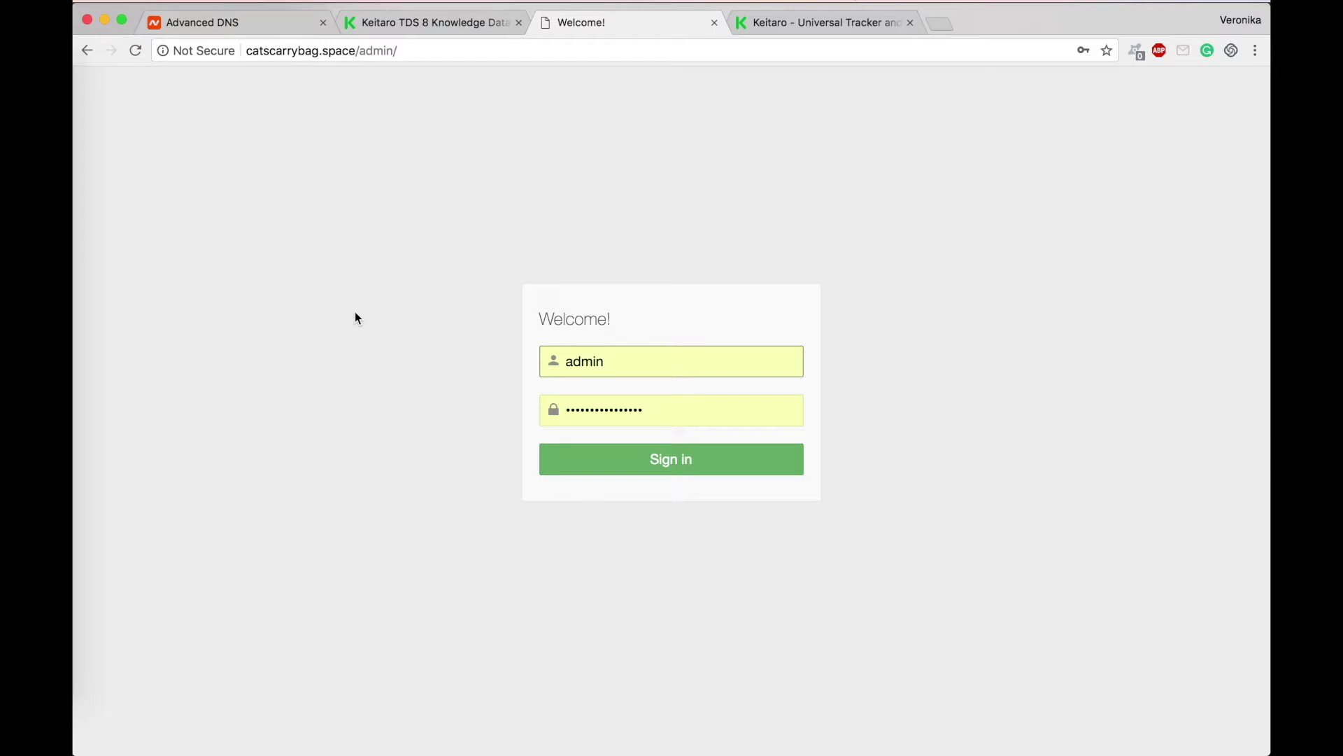
click(259, 472)
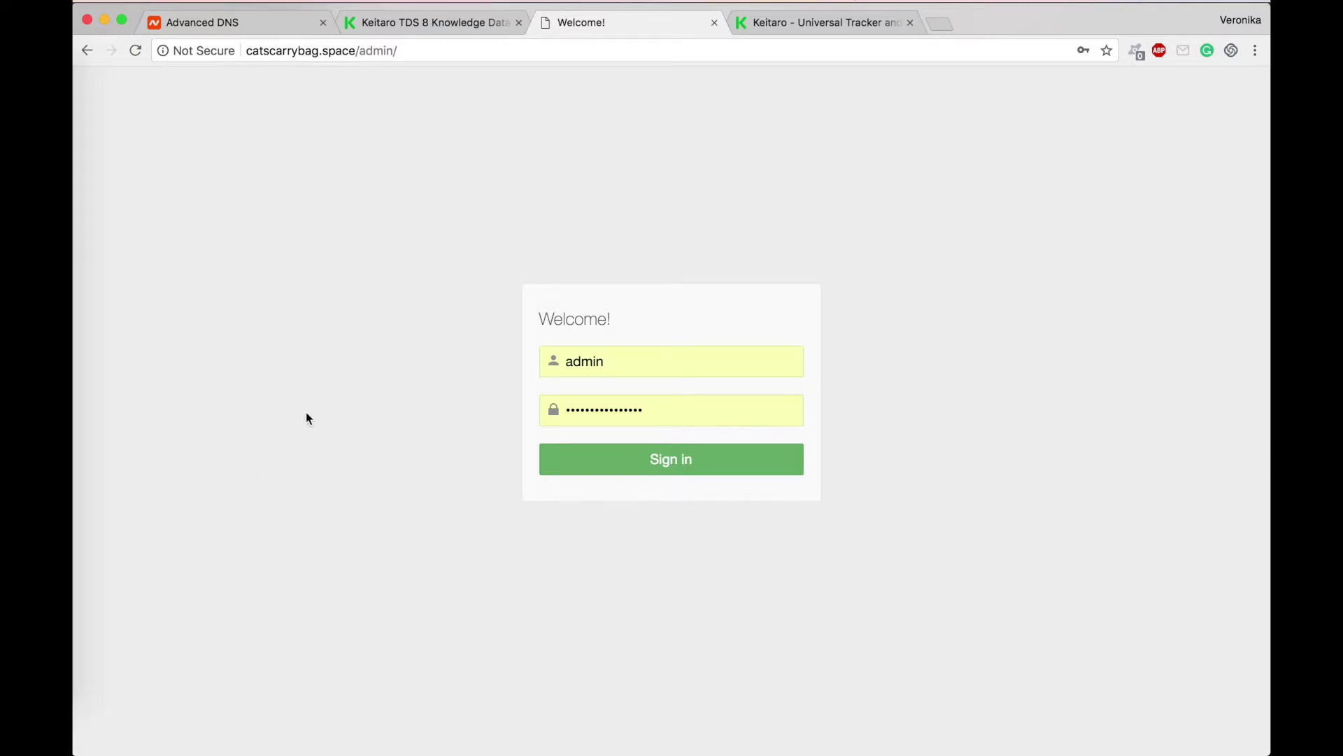
click(82, 575)
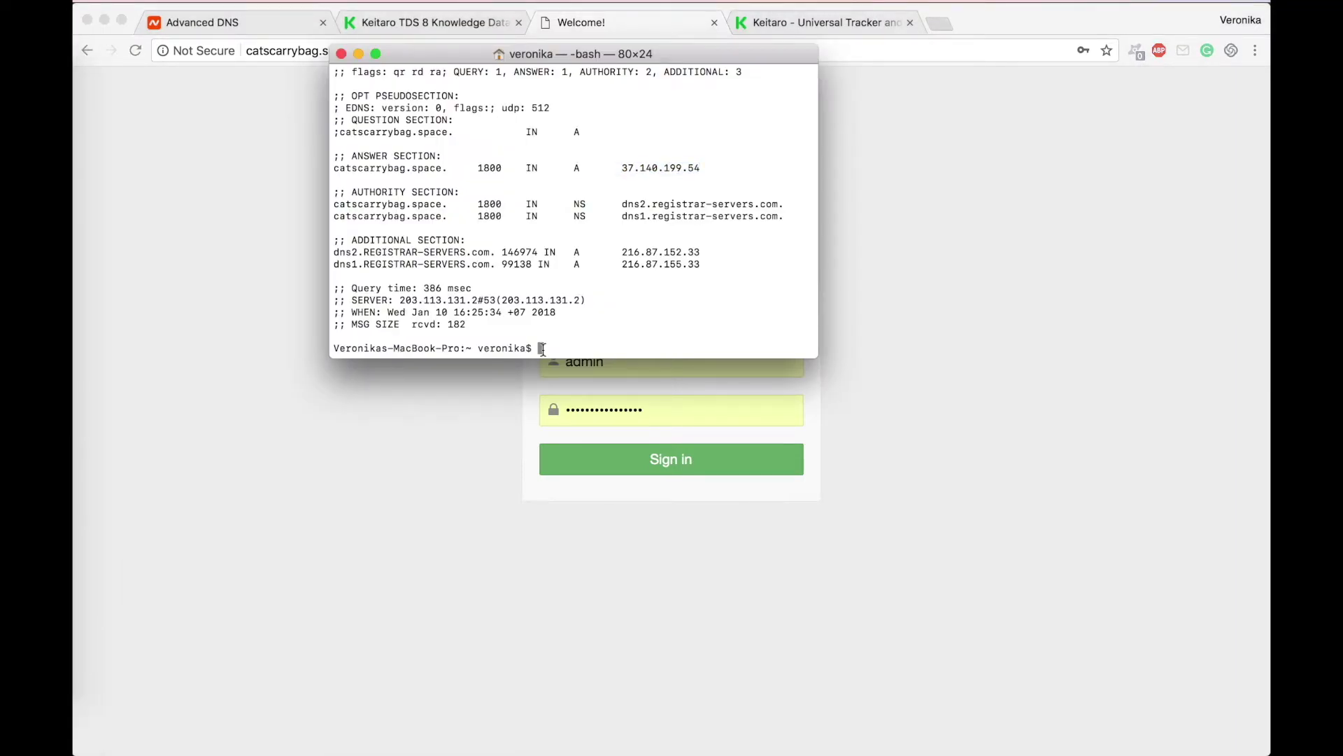
text(ssh )
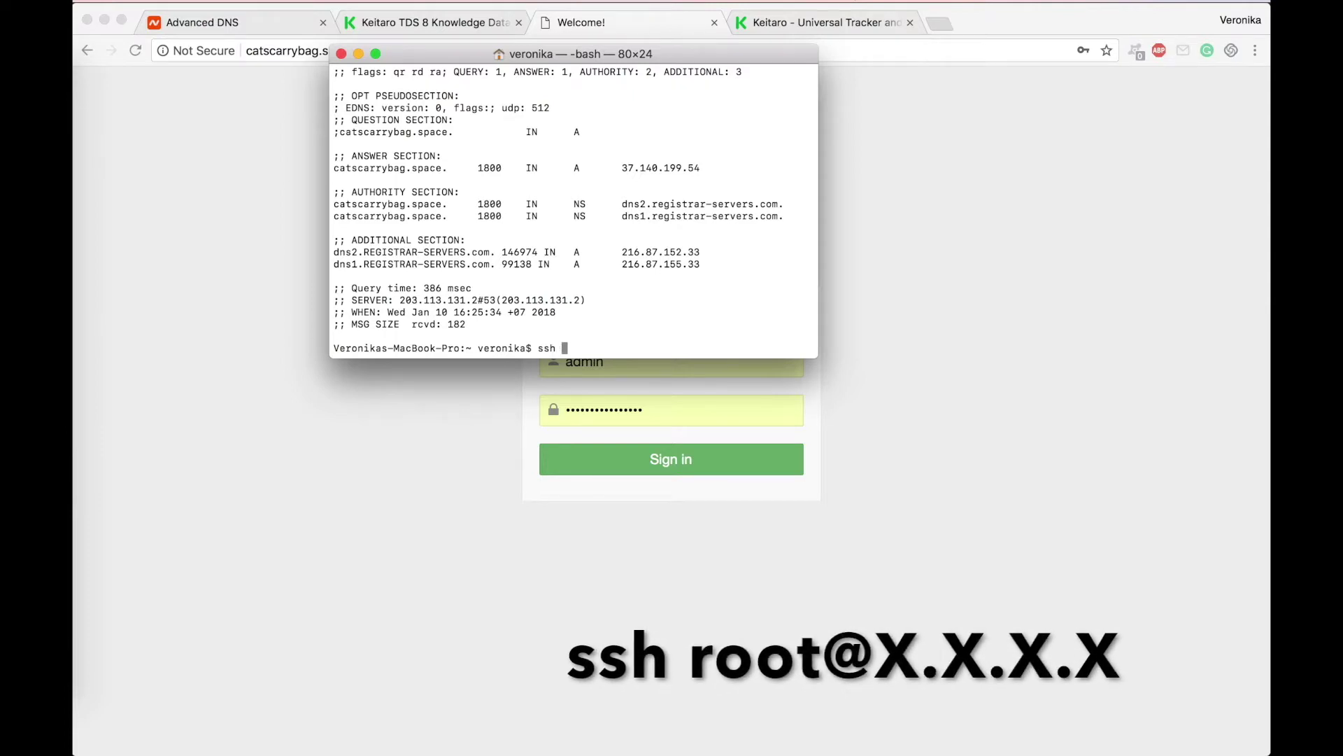
text(root@)
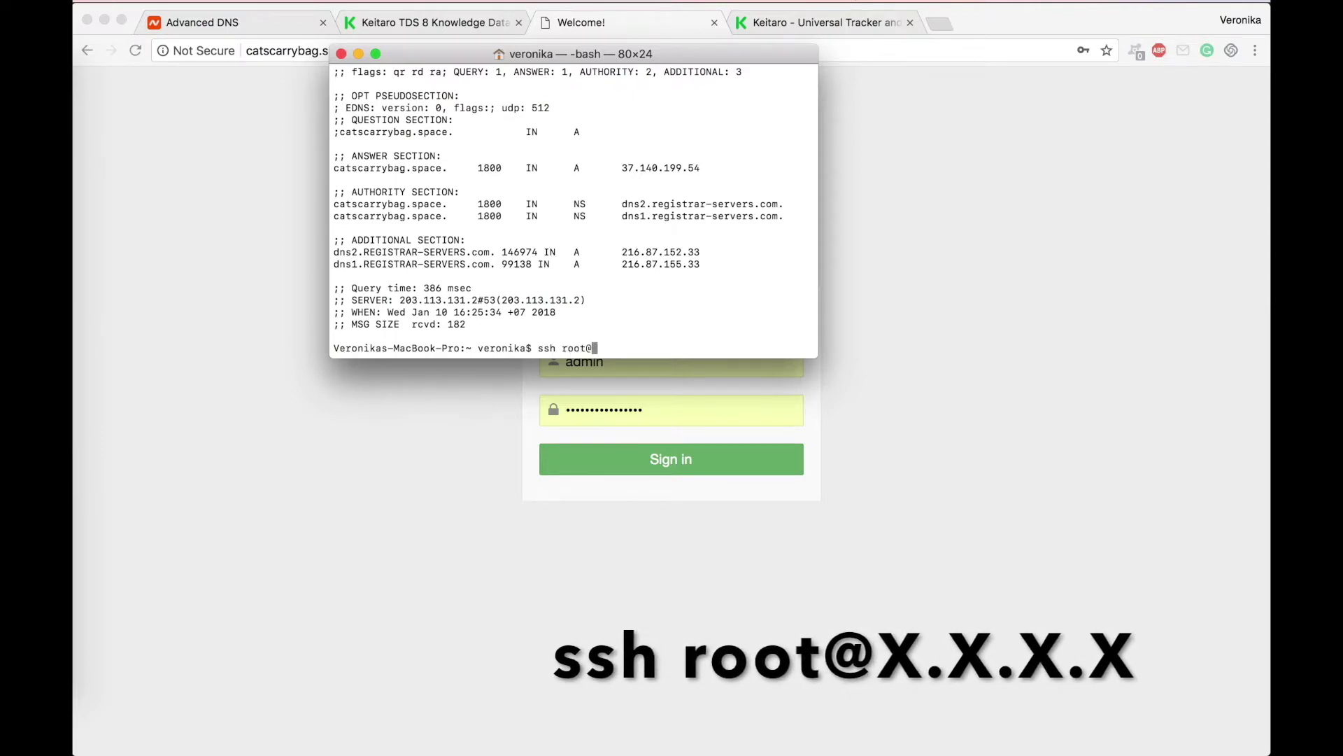
text(37.140.199.54)
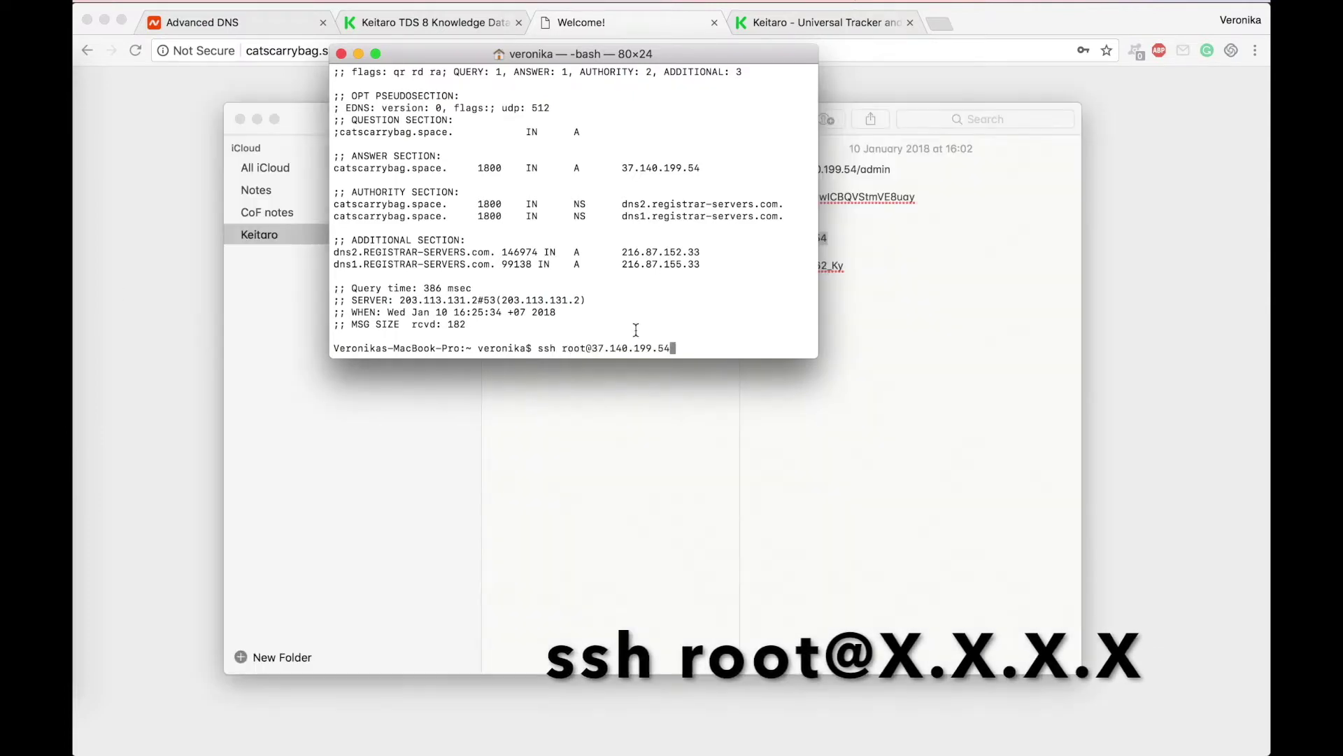
key(Return)
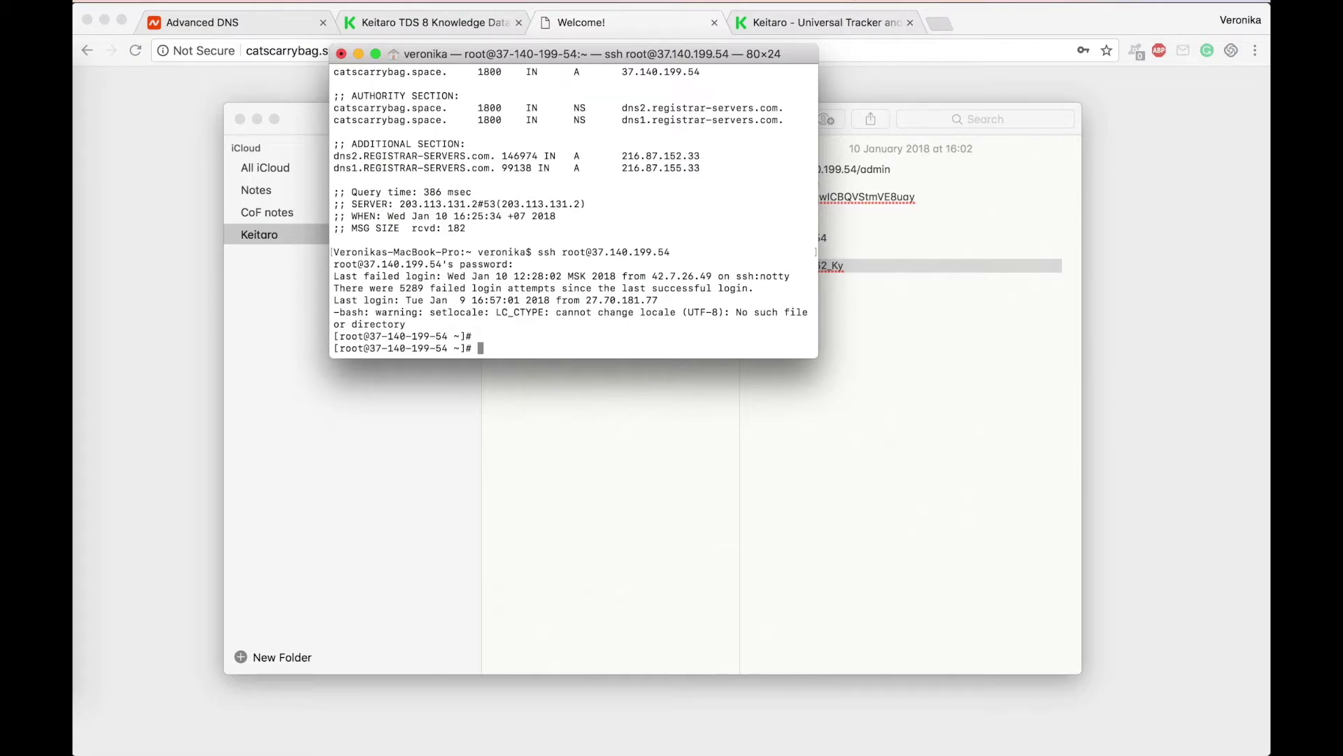
Step: Open Single-click Installation at 'How to add SSL after installation?' and select the enable-ssl curl command
click(434, 23)
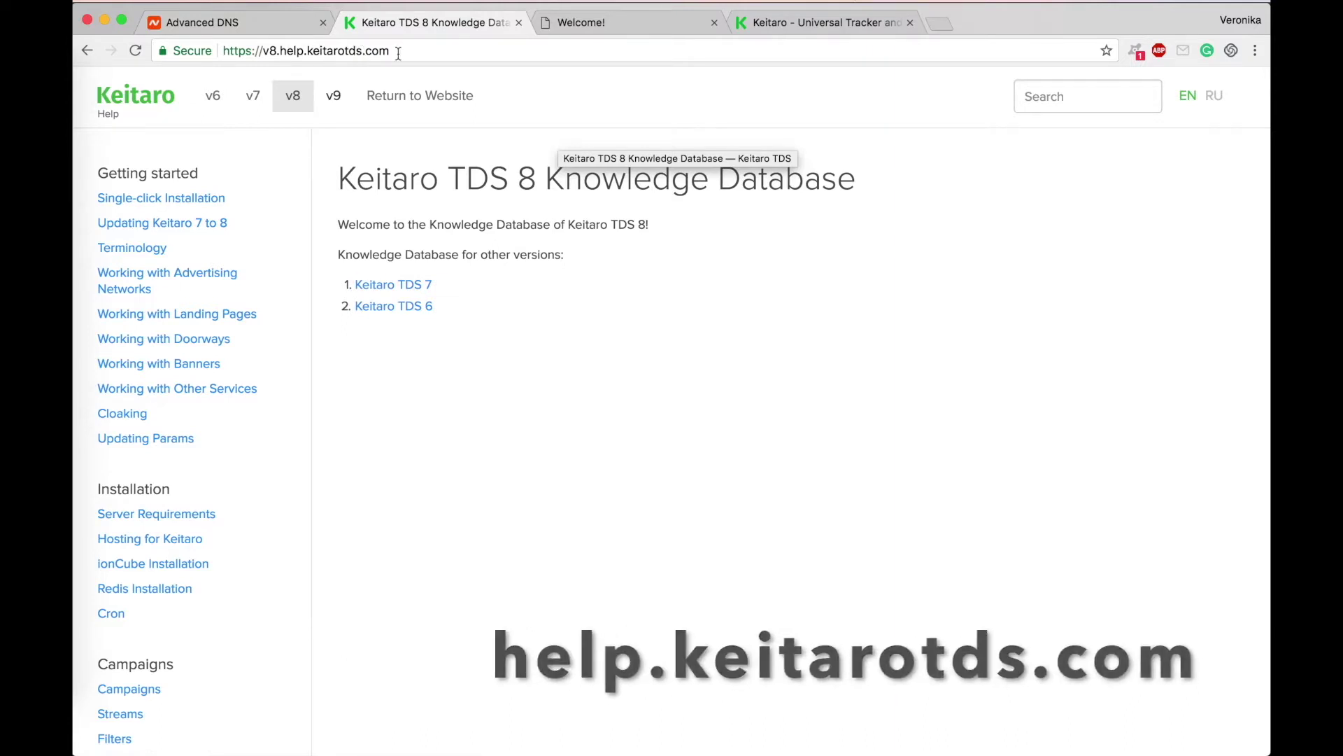
click(142, 202)
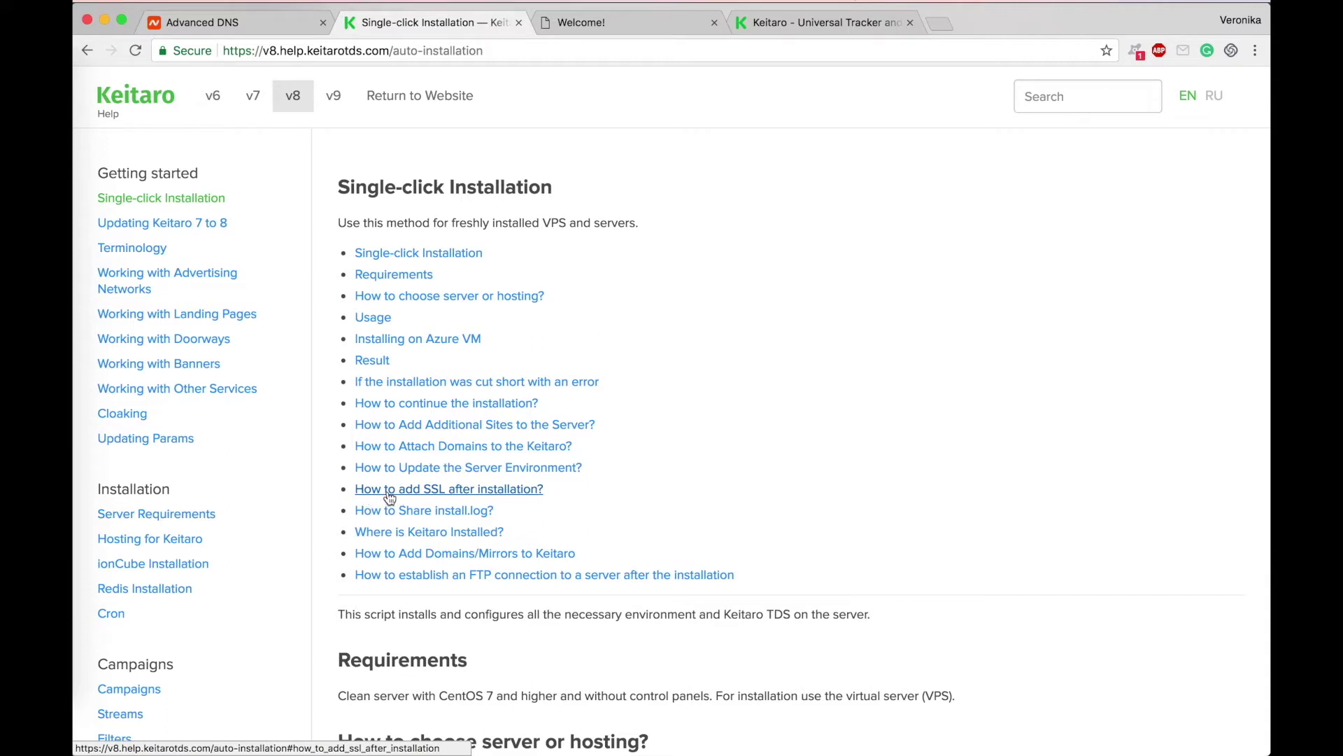
click(445, 489)
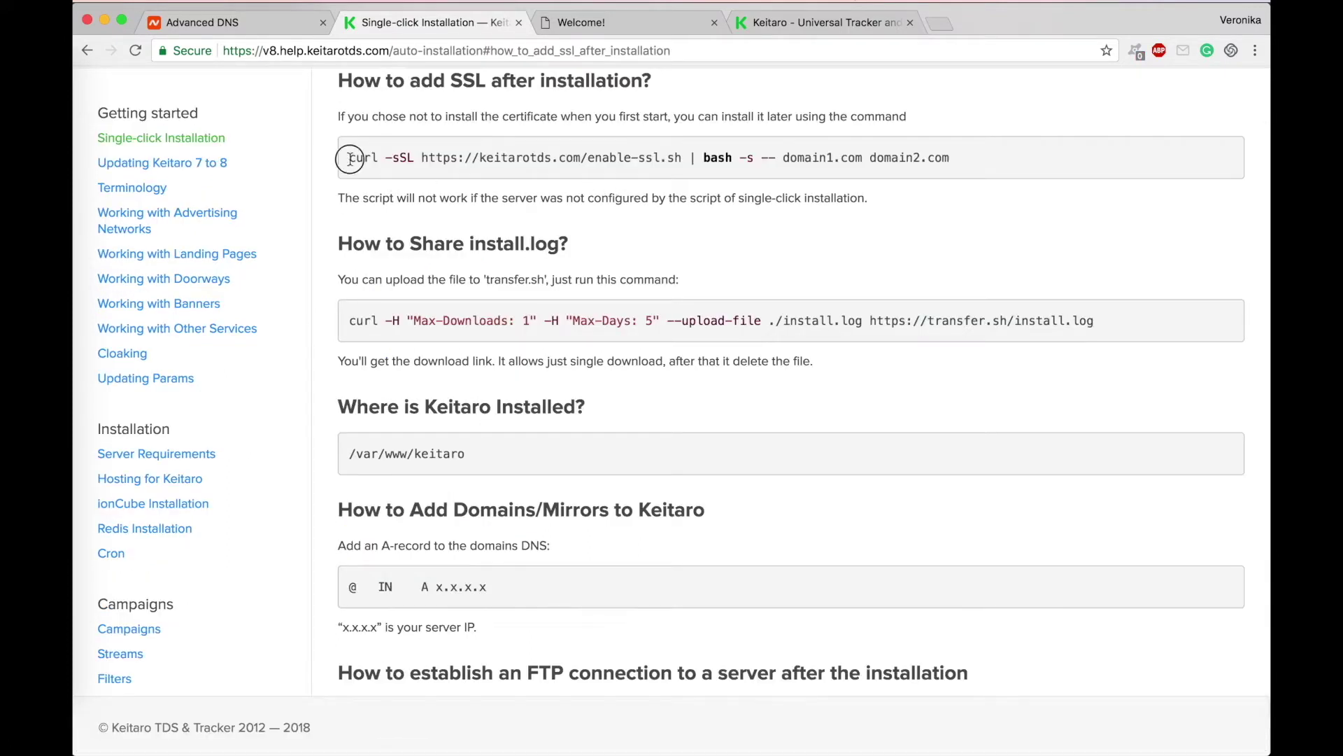
drag(350, 157, 756, 158)
Step: Paste the enable-ssl curl command with catscarrybag.space appended and run it
click(85, 575)
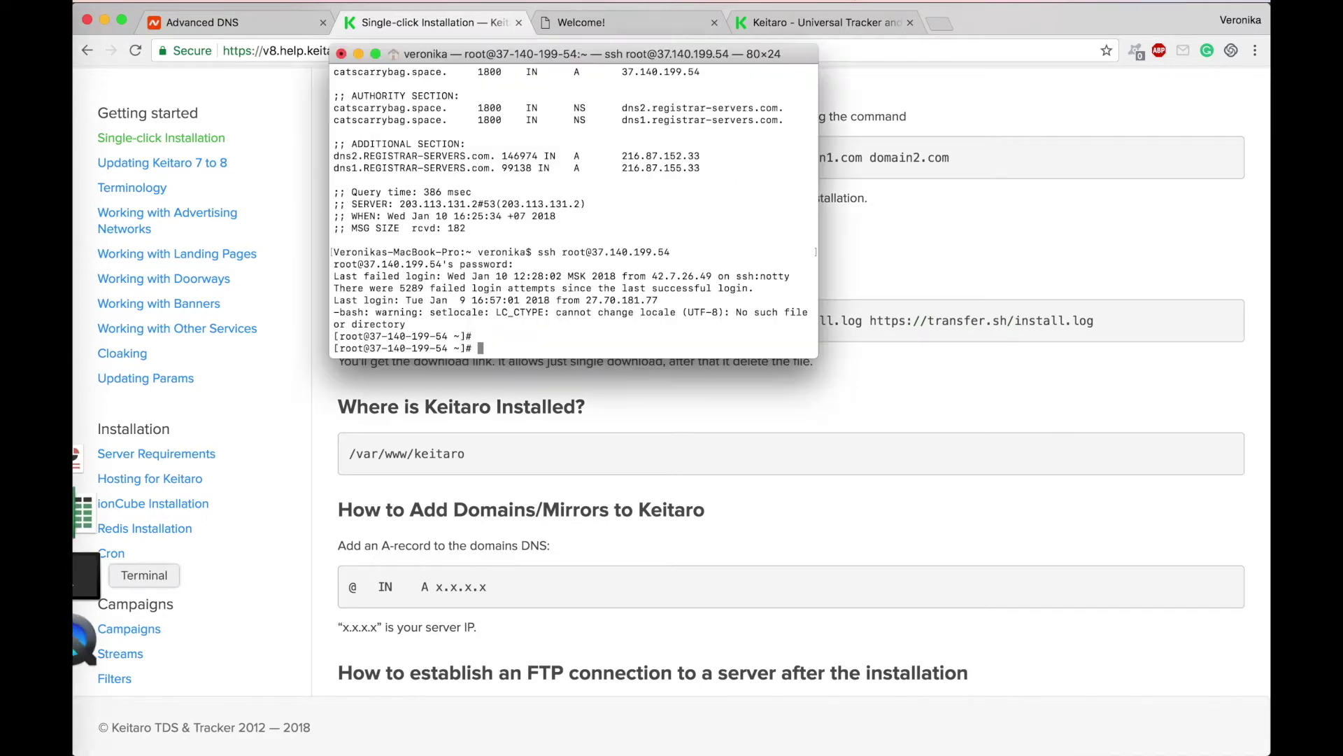
text(curl -sSL https://keitarotds.com/enable-ssl.sh | bash -s --)
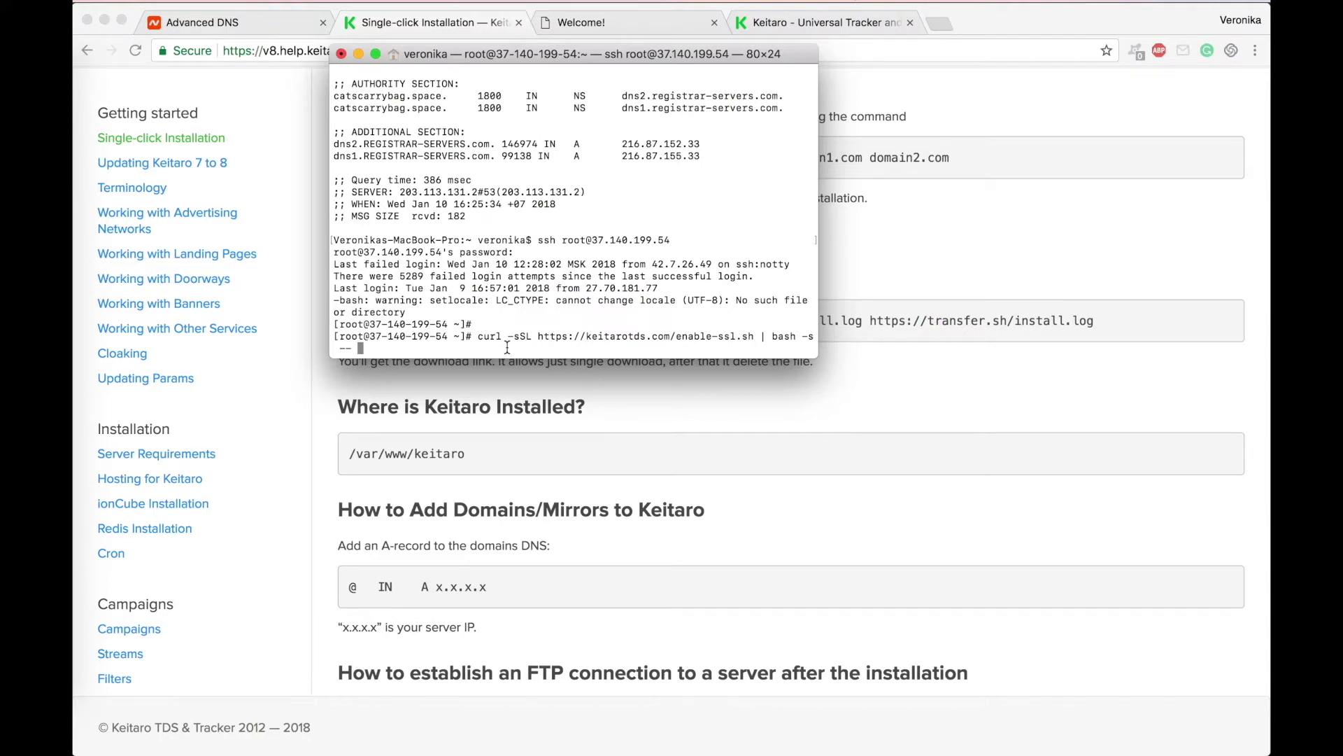
text(catscarrybag.space)
key(Return)
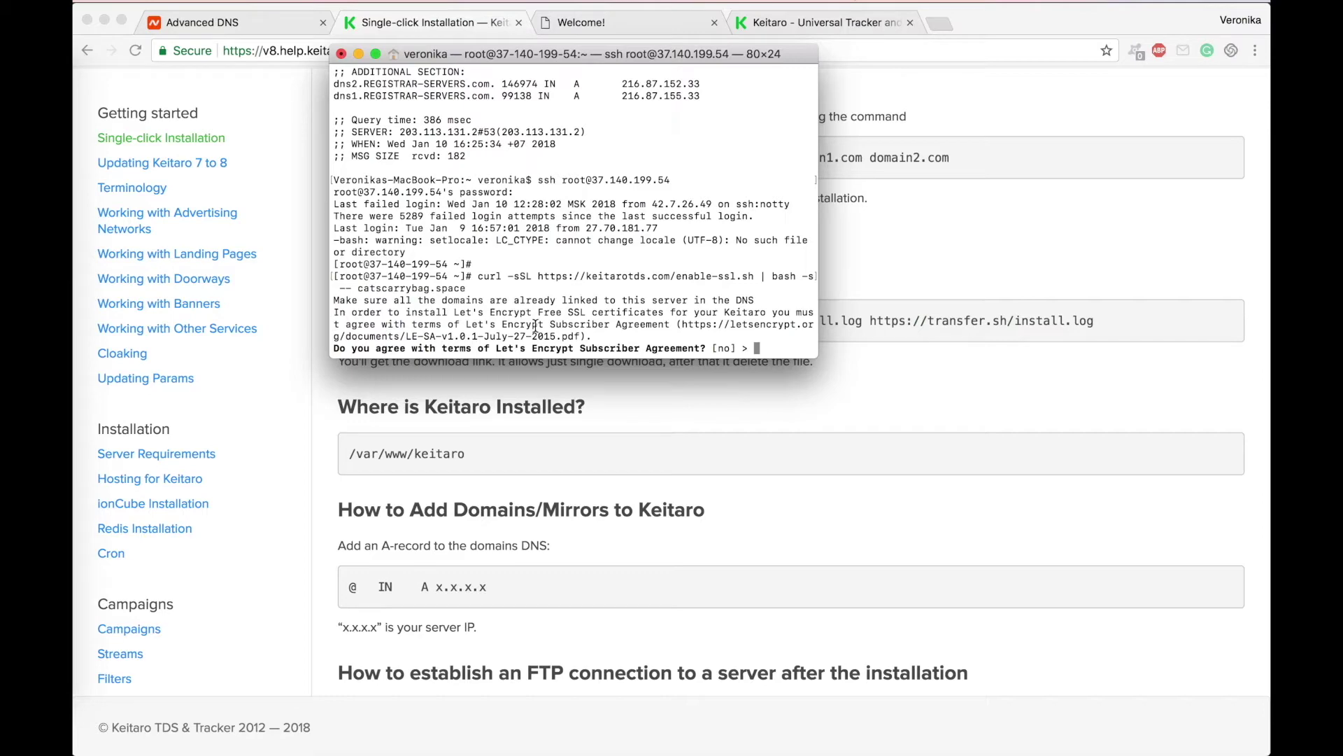
Step: Agree to the Let's Encrypt terms with 'yes' and supply the certificate contact e-mail
text(yes)
key(Return)
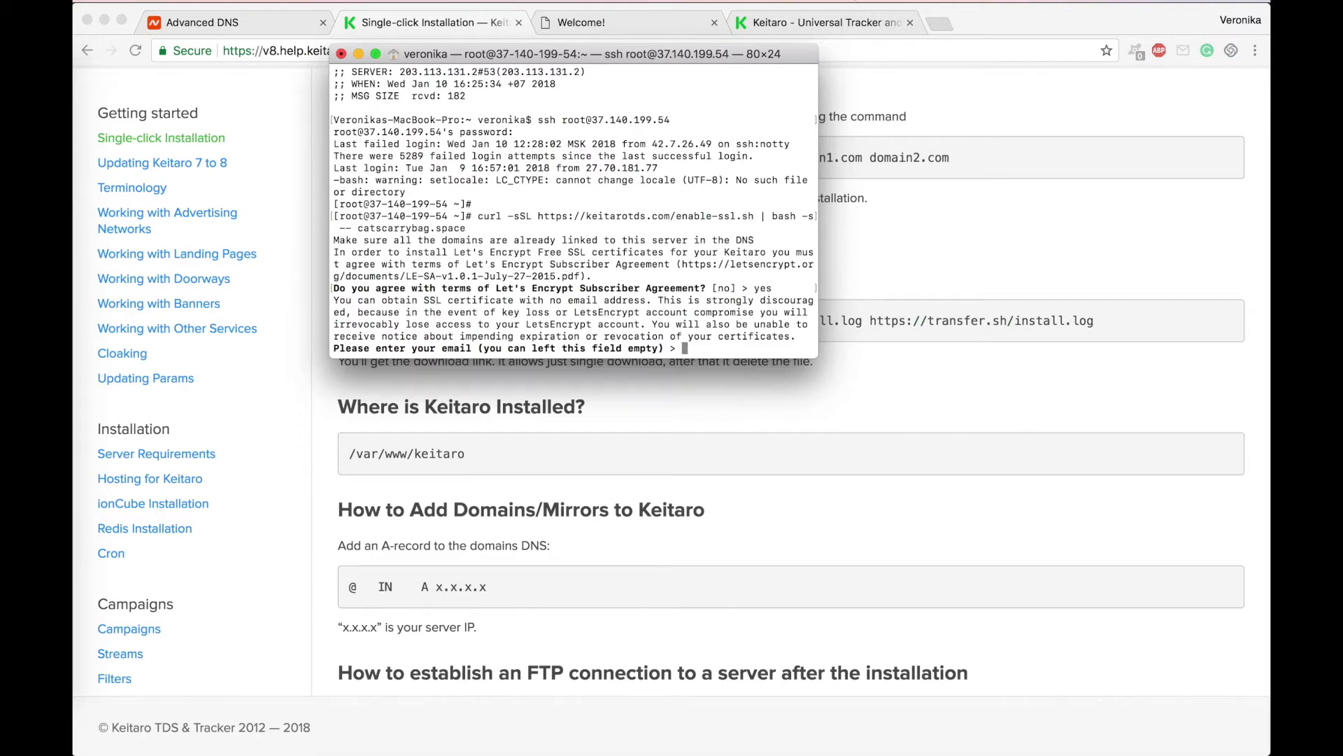
key(Return)
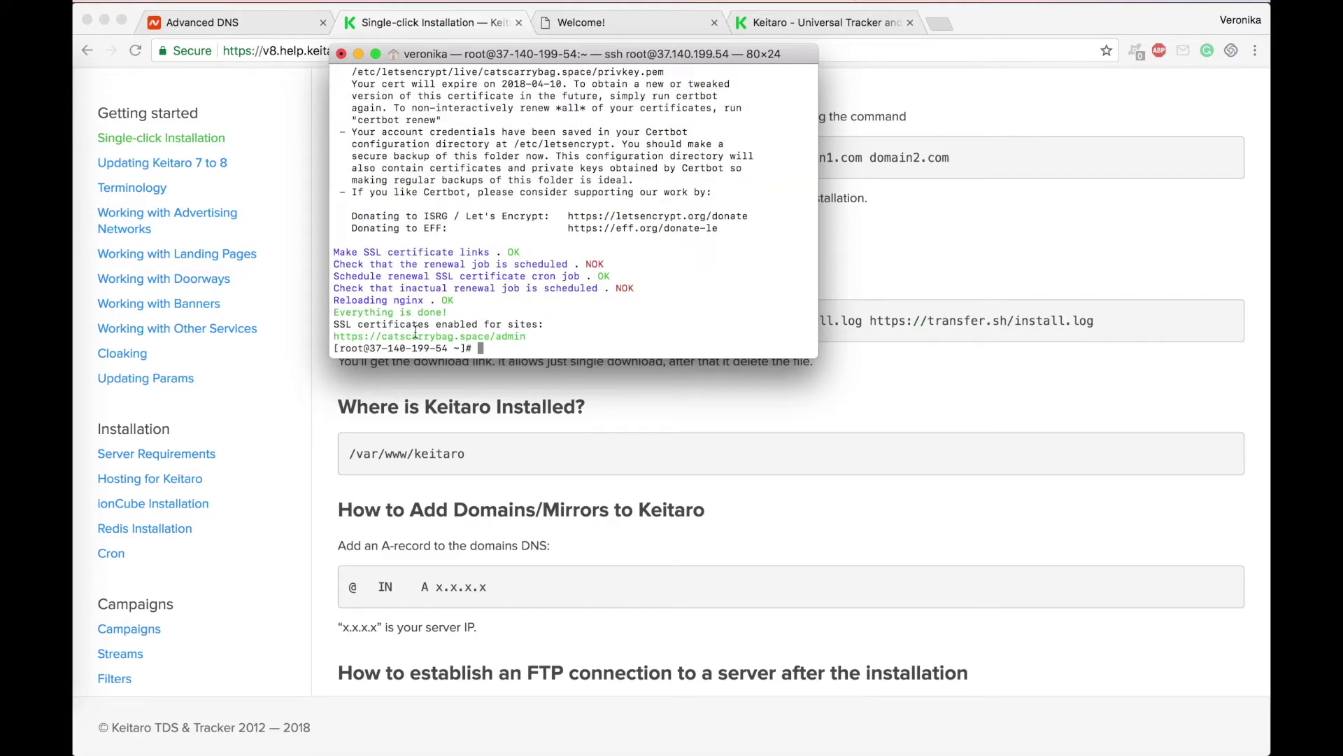
drag(333, 336, 524, 337)
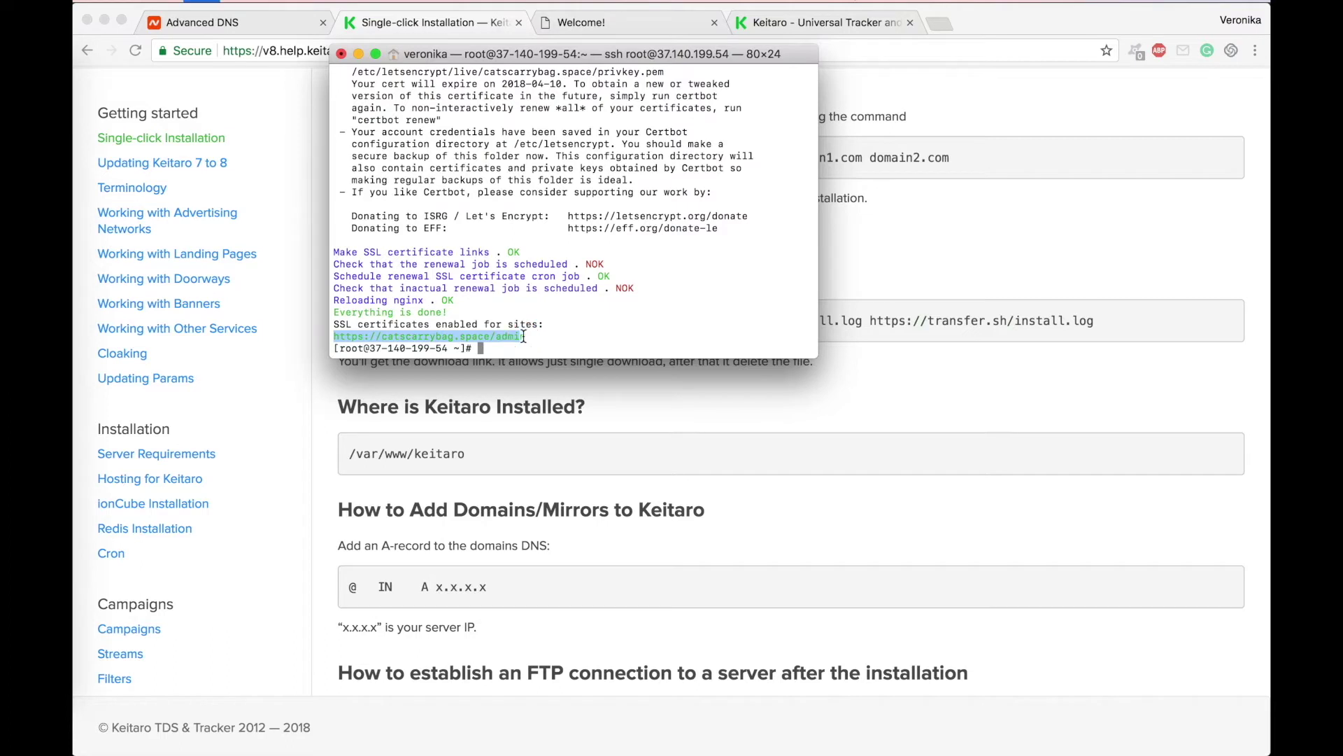
click(613, 28)
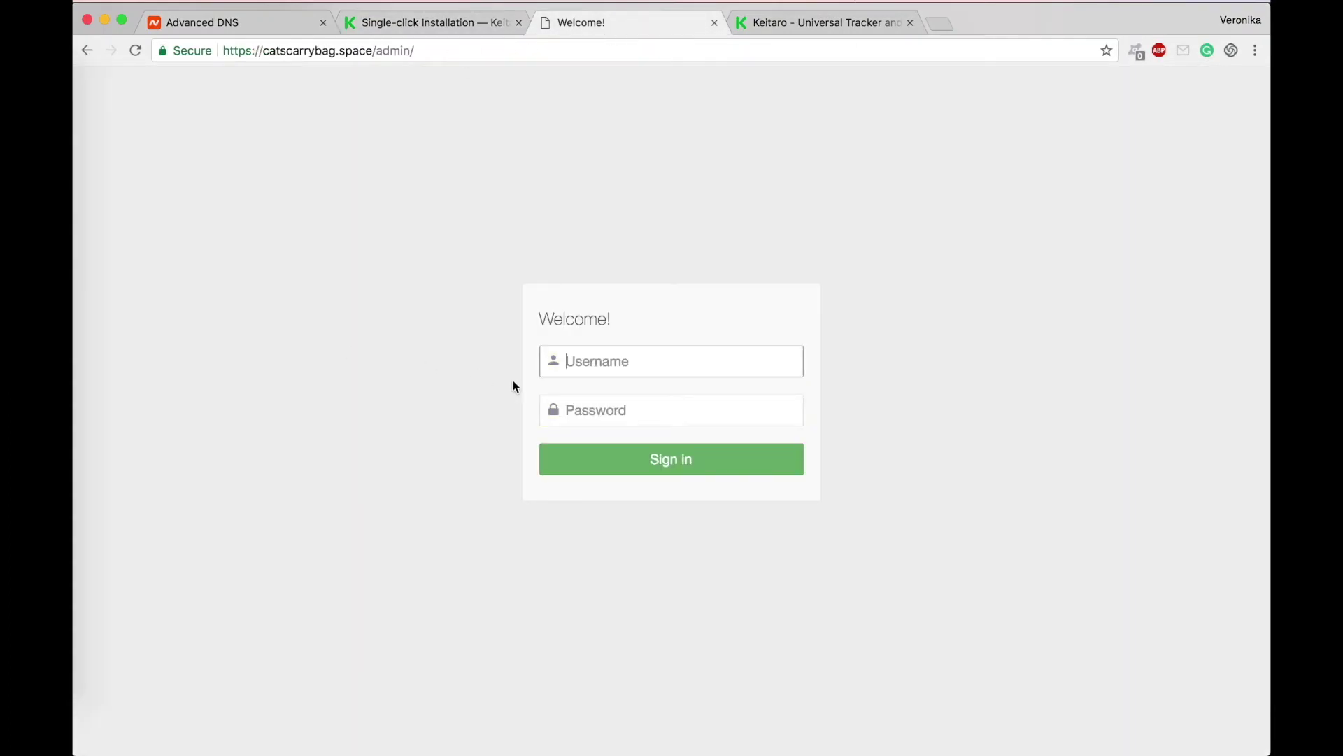
click(433, 308)
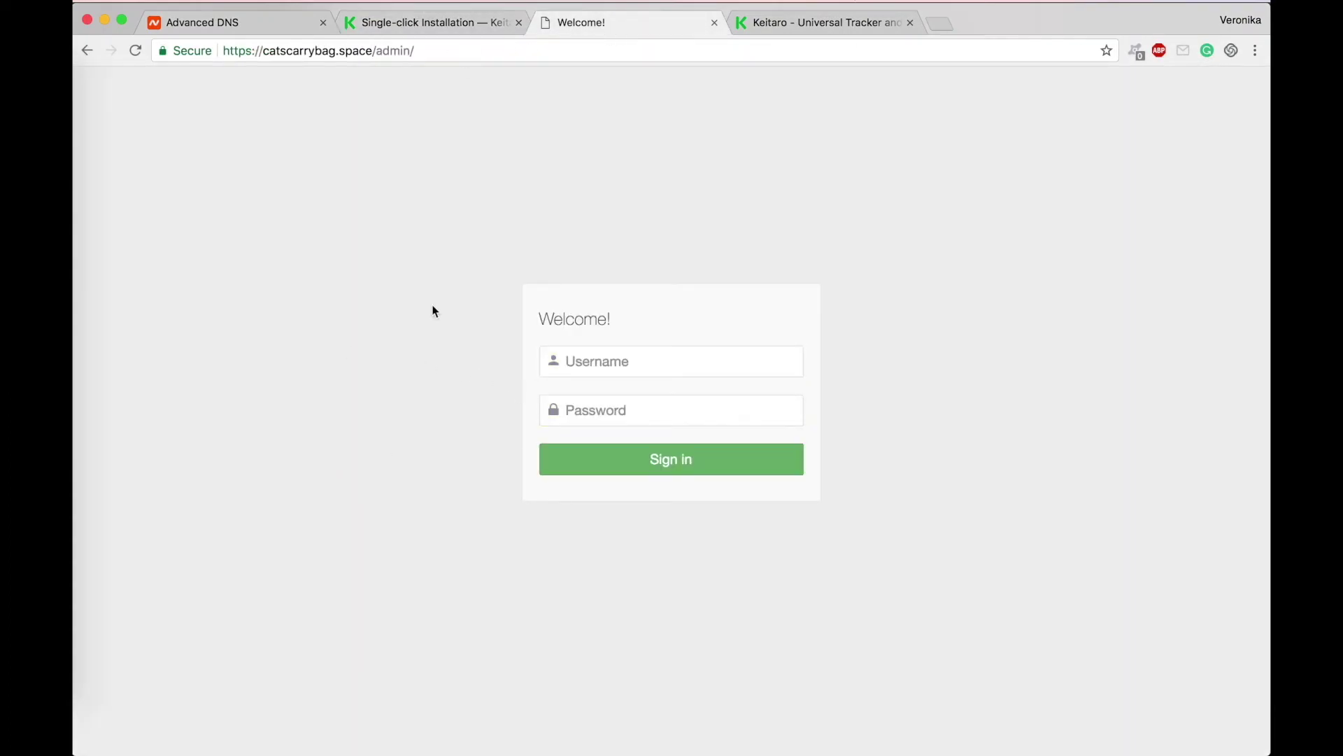
click(606, 356)
text(ad)
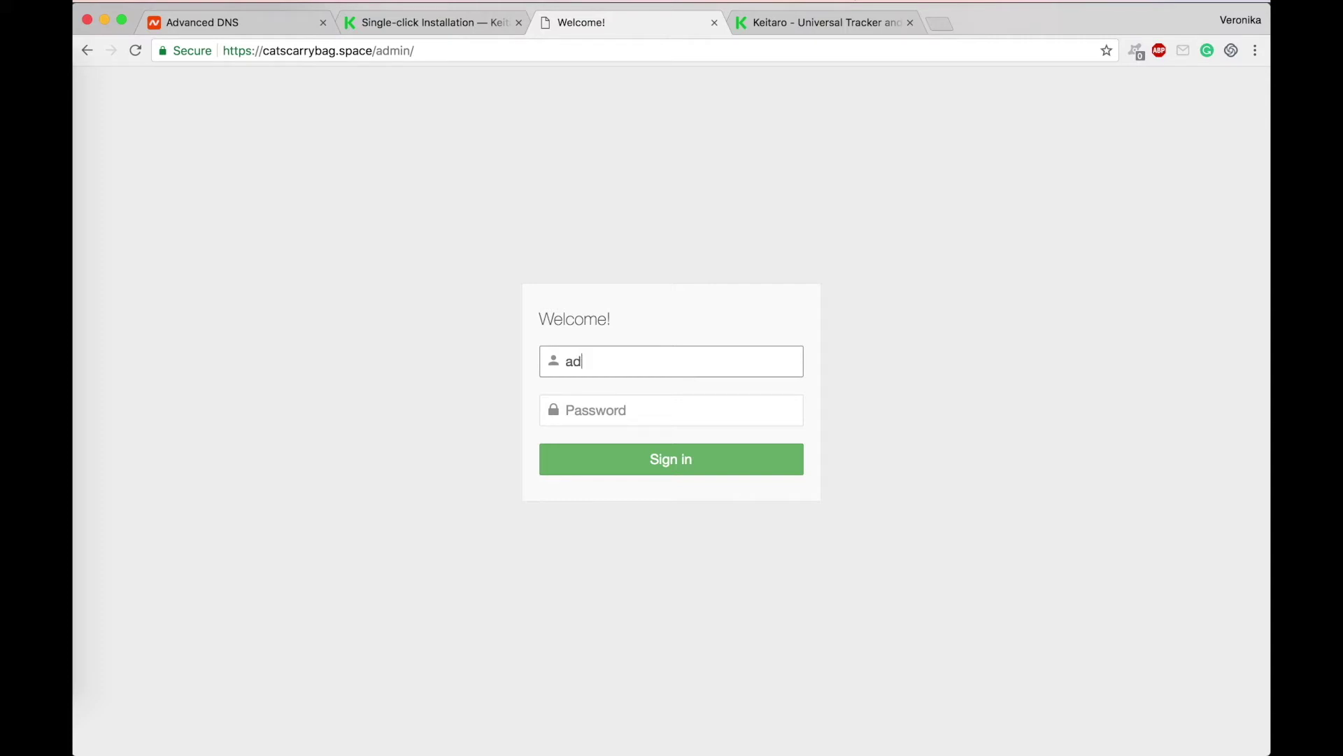
text(min)
click(620, 410)
key(super+v)
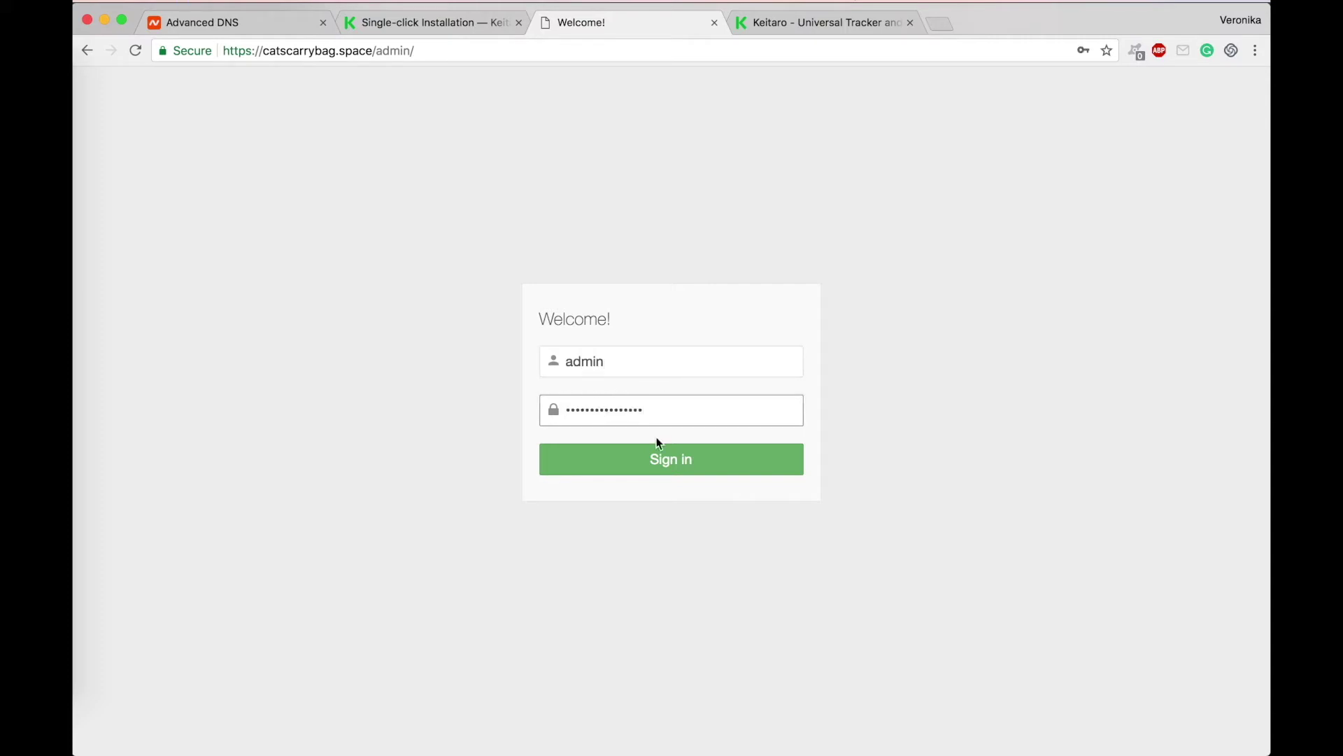
click(683, 456)
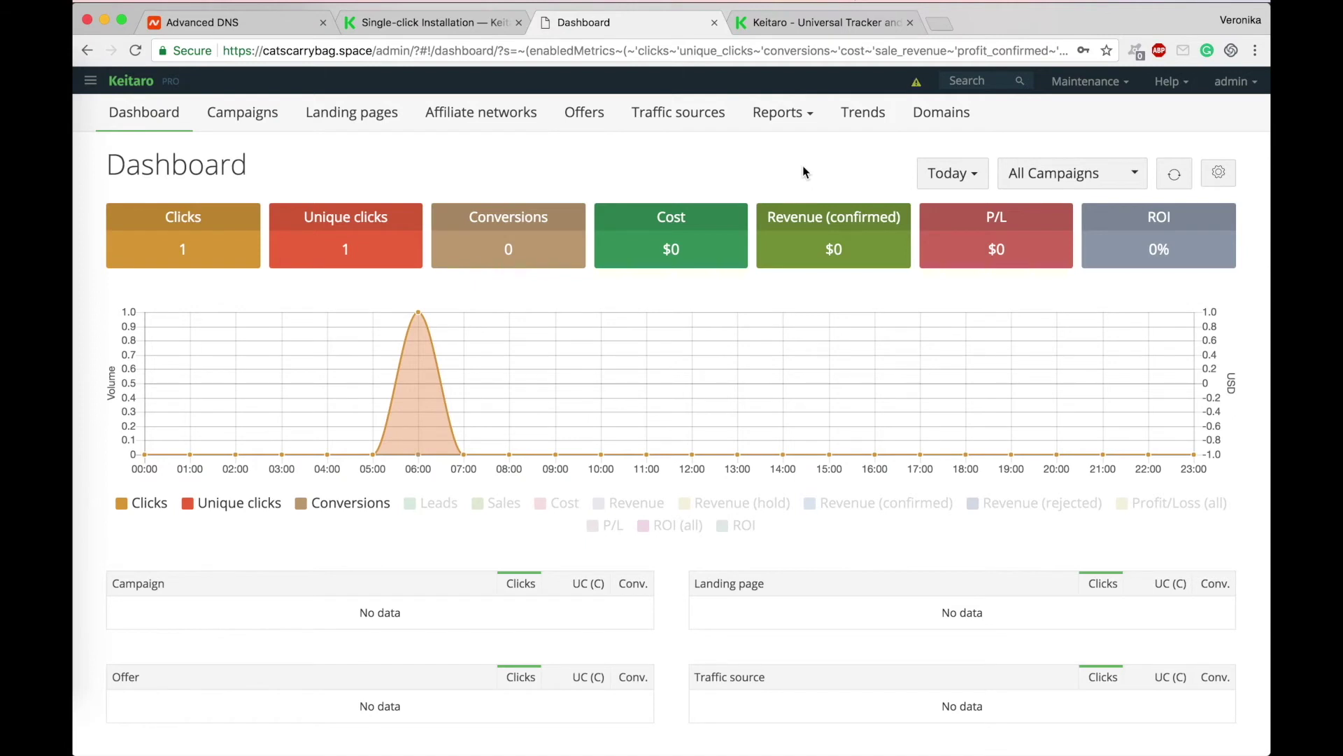
click(270, 24)
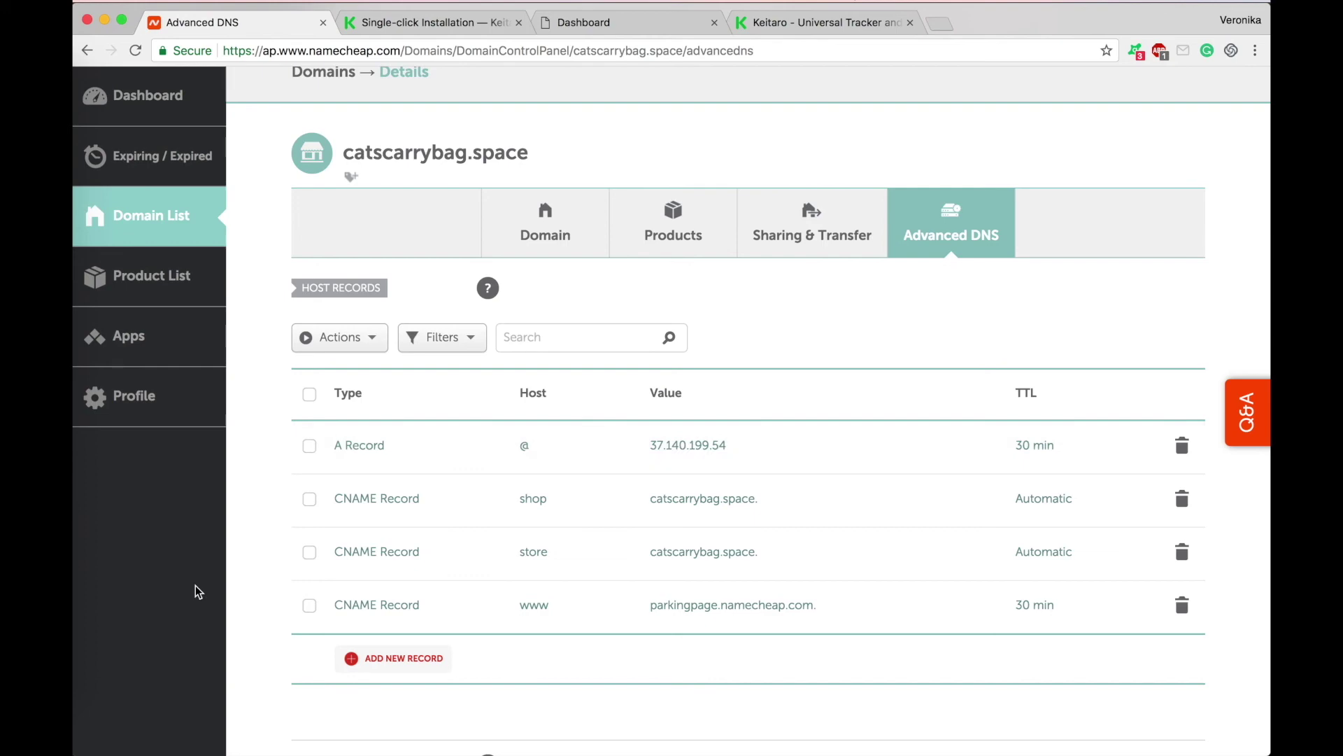
Step: Review the SSL script output and help page, ending on the keitarotds.com home page
click(84, 573)
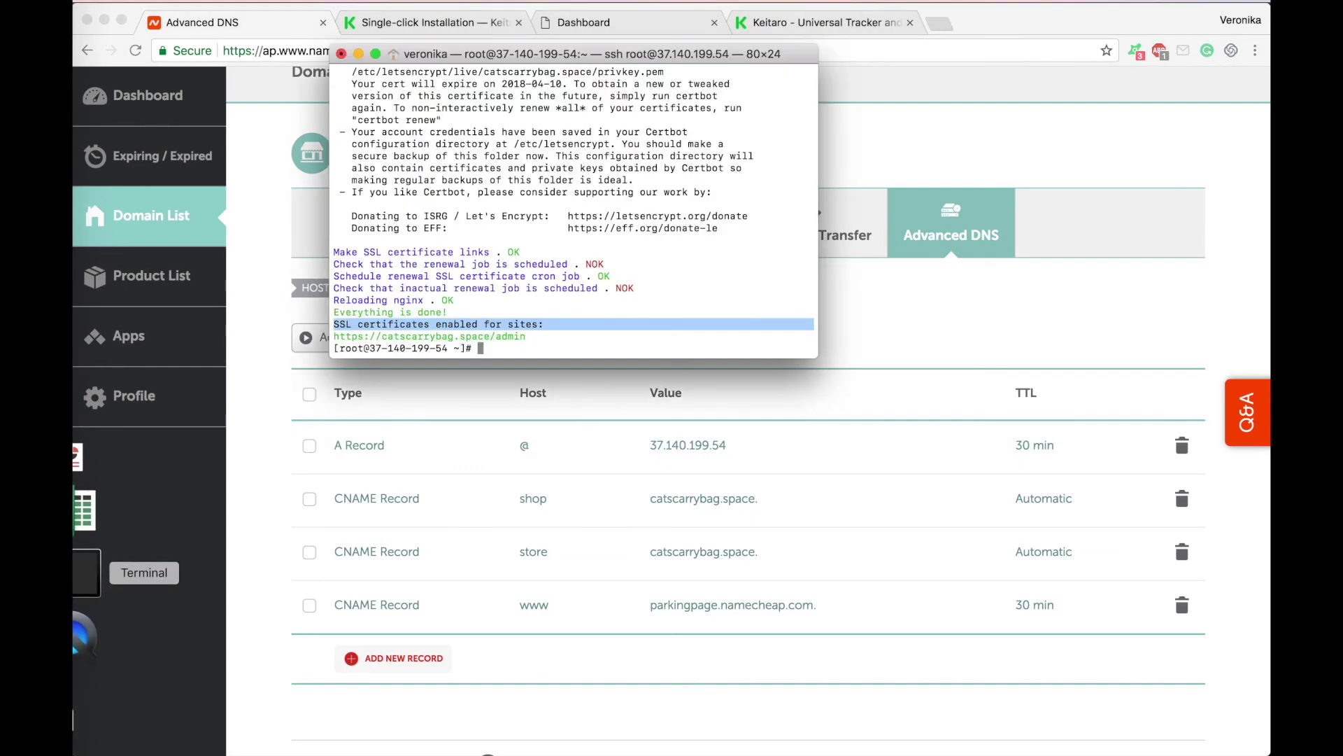
click(394, 22)
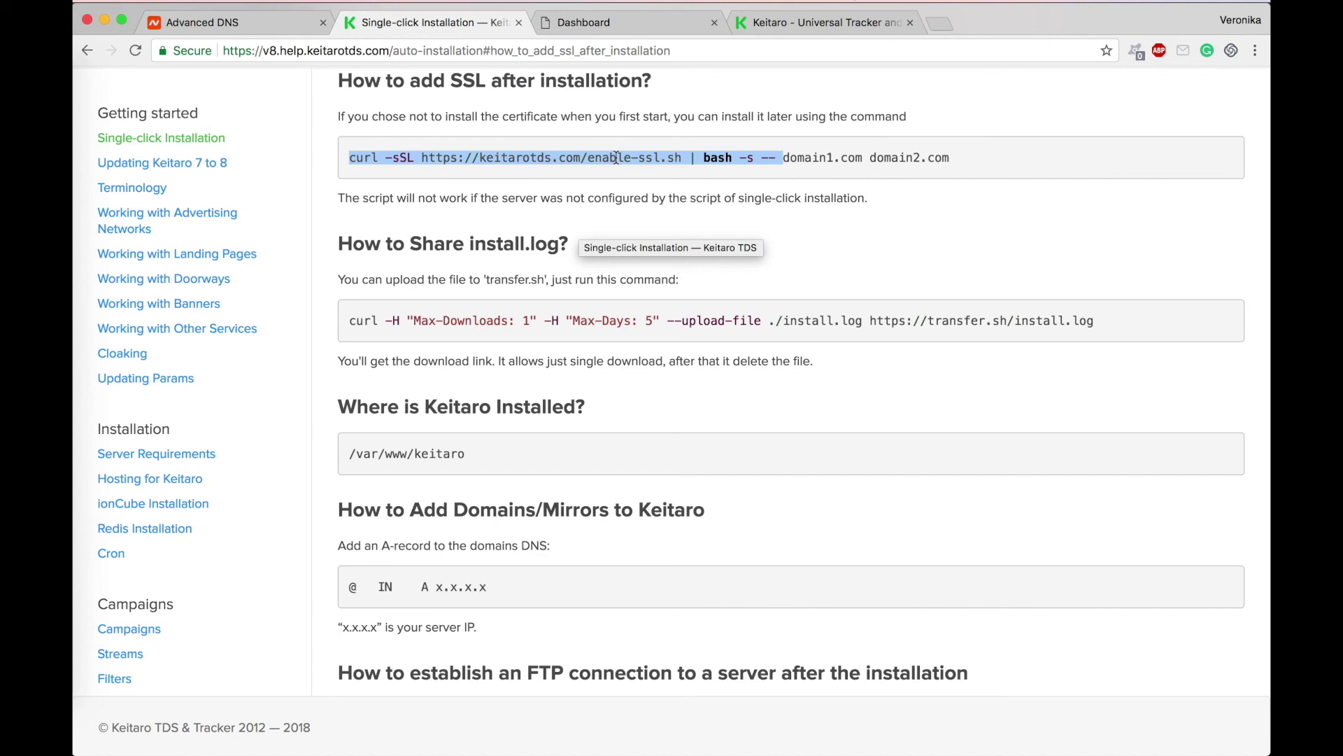
click(806, 23)
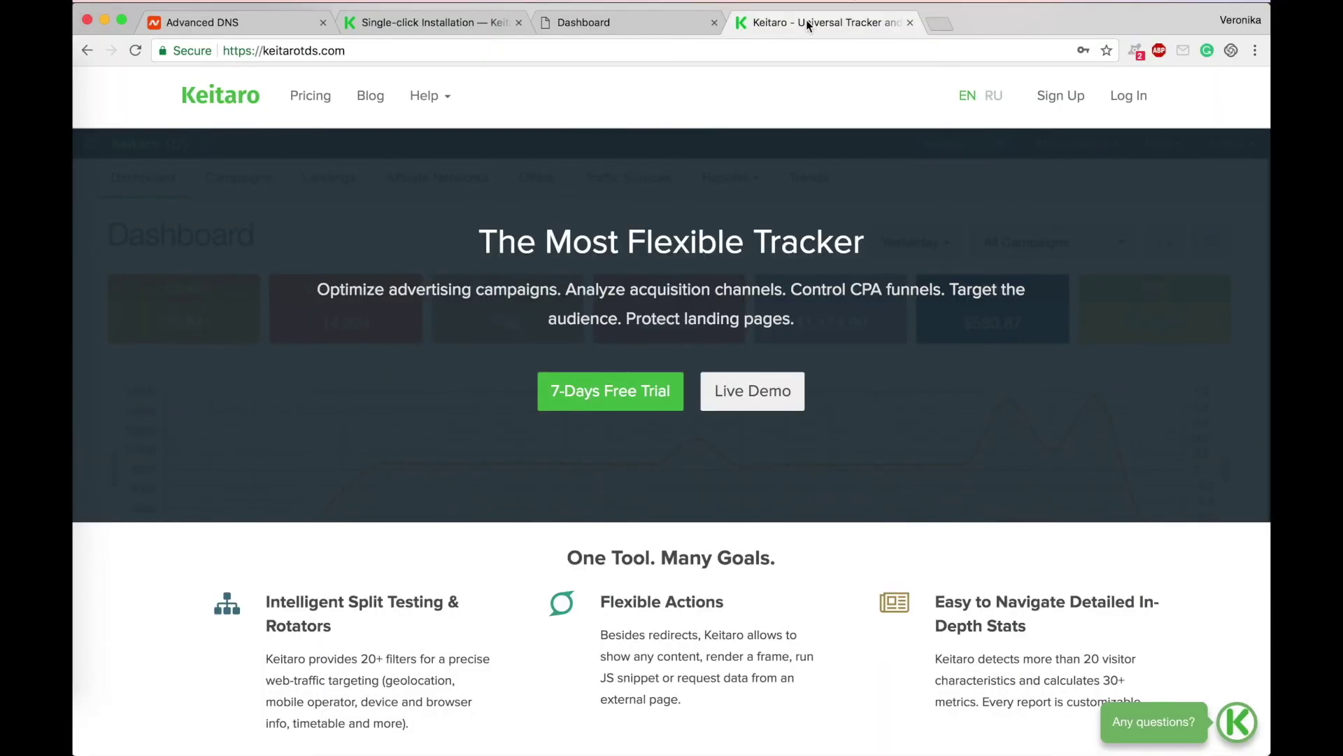